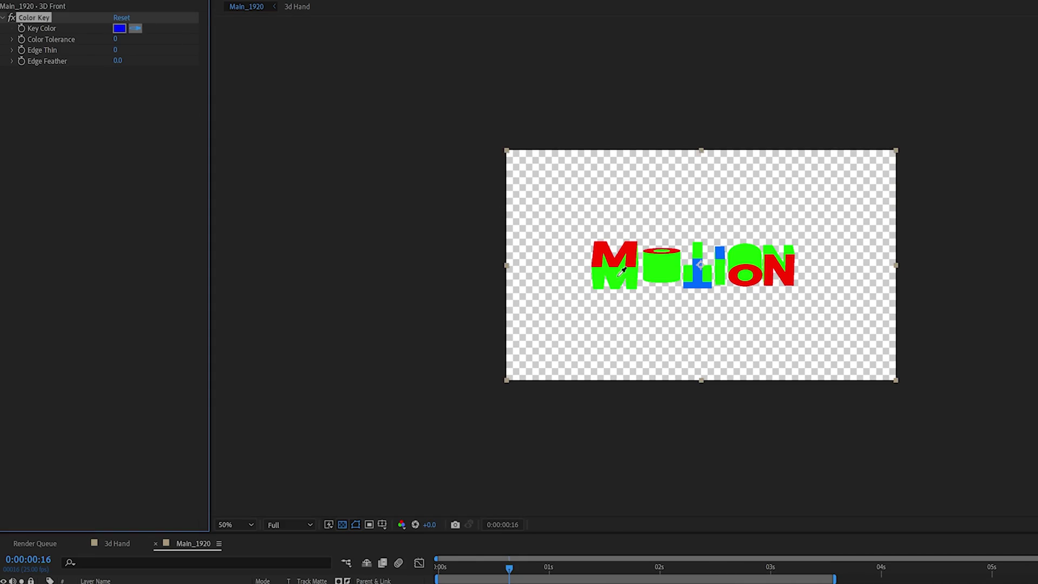
Step: Duplicate the 3D Front layer's Color Key and set the copy's key colour to the blue letter faces
key("ctrl+d")
left_click(135, 83)
left_click(700, 273)
left_click_drag(510, 569, 519, 569)
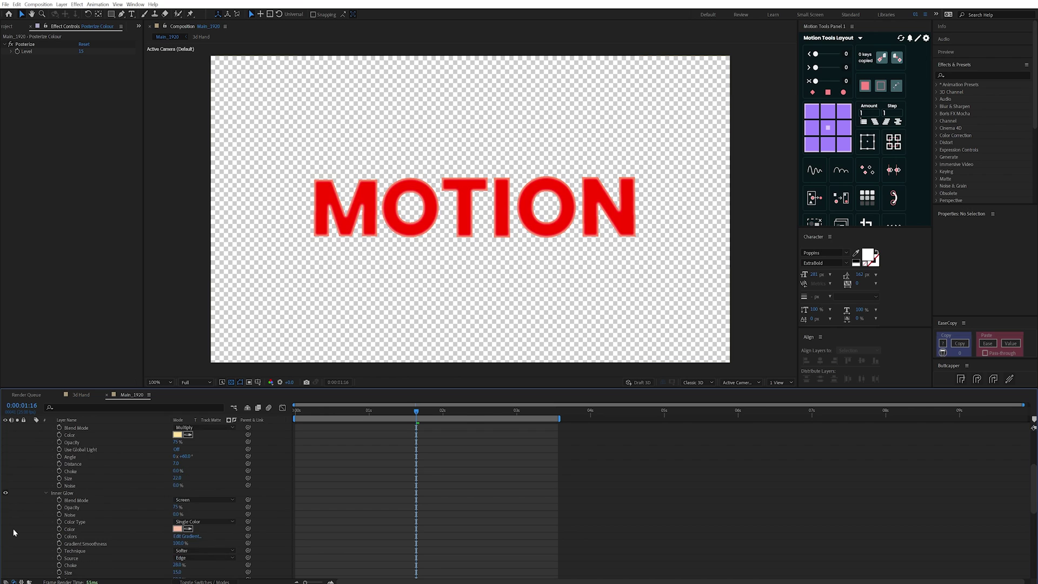
Step: Scrub the timeline to preview the Light Sweep layer moving over the title
scroll(15, 533, "down", 3)
scroll(8, 531, "down", 4)
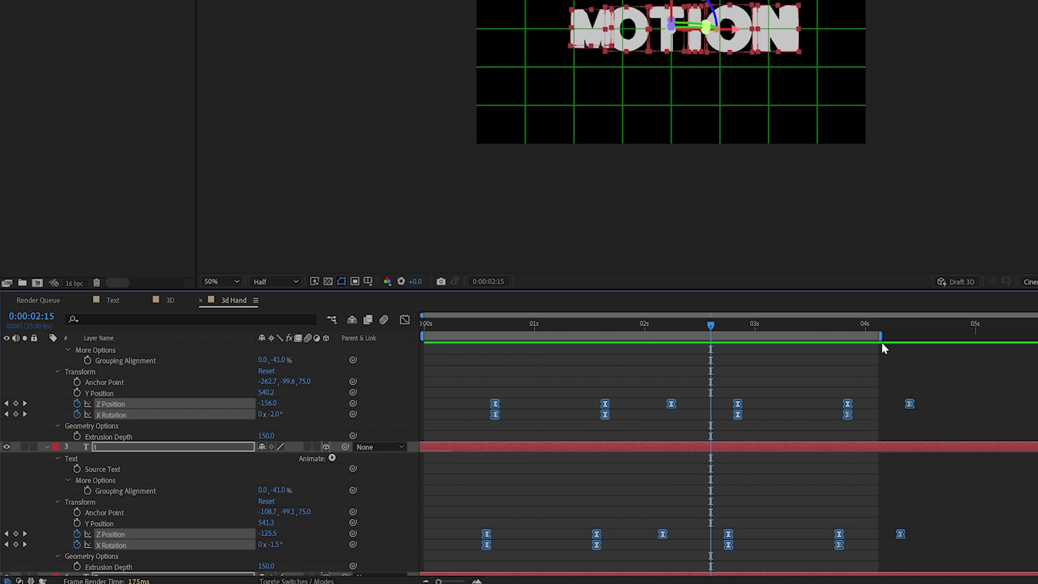
scroll(896, 404, "up", 3)
left_click(917, 403)
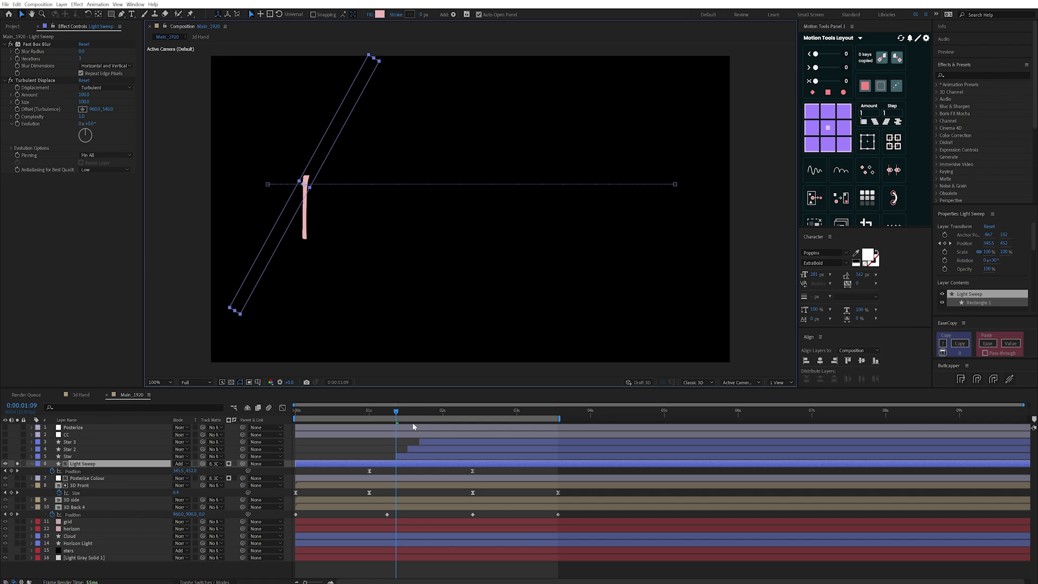
left_click_drag(399, 412, 413, 412)
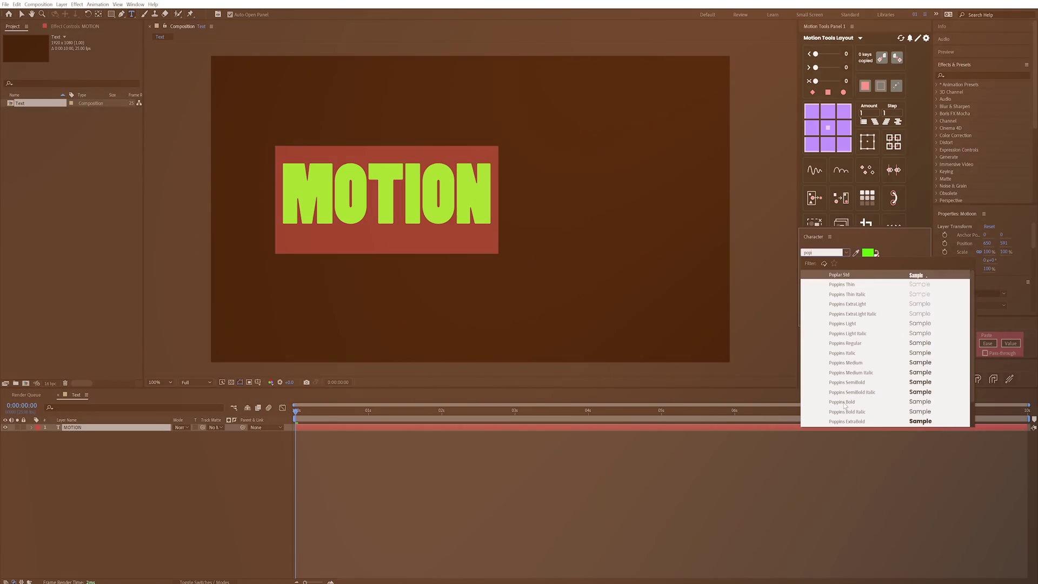
Step: Set MOTION in Poppins, make it a 3D layer, and switch the renderer to Cinema 4D
left_click(843, 401)
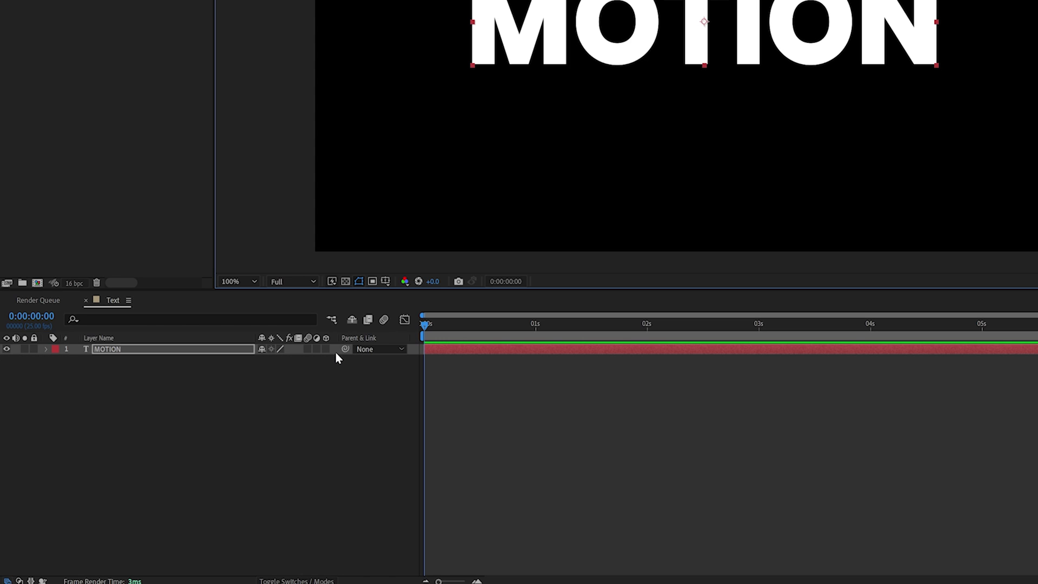
left_click(327, 349)
left_click(705, 383)
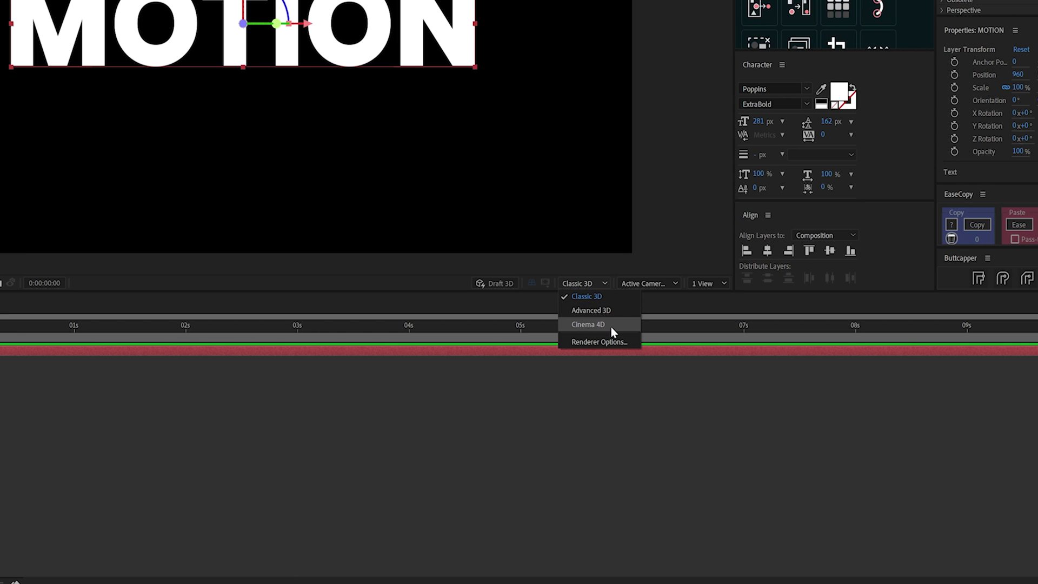
left_click(614, 325)
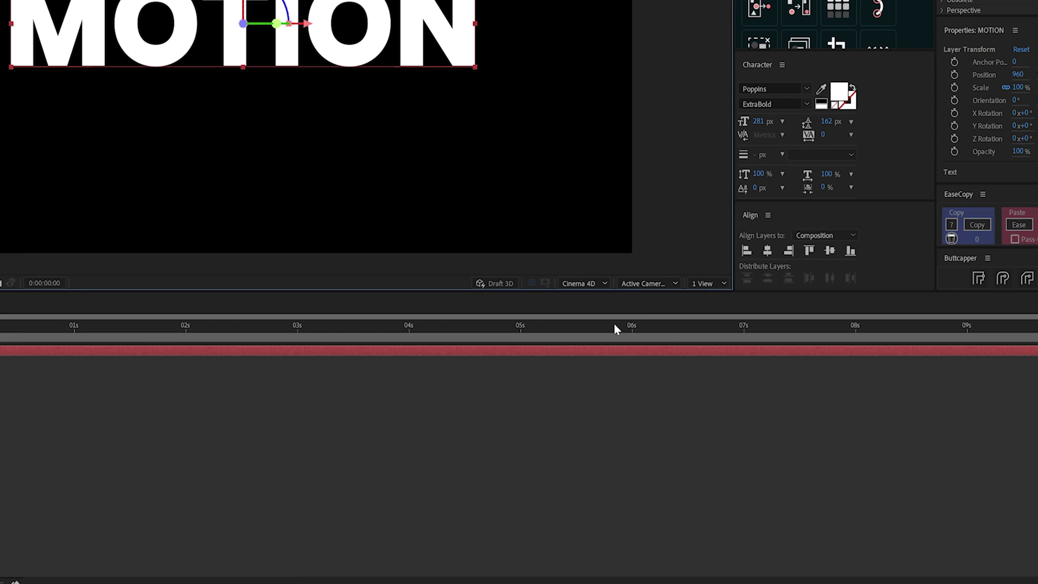
Step: Set the MOTION layer's Geometry Options Extrusion Depth to 100
left_click(123, 428)
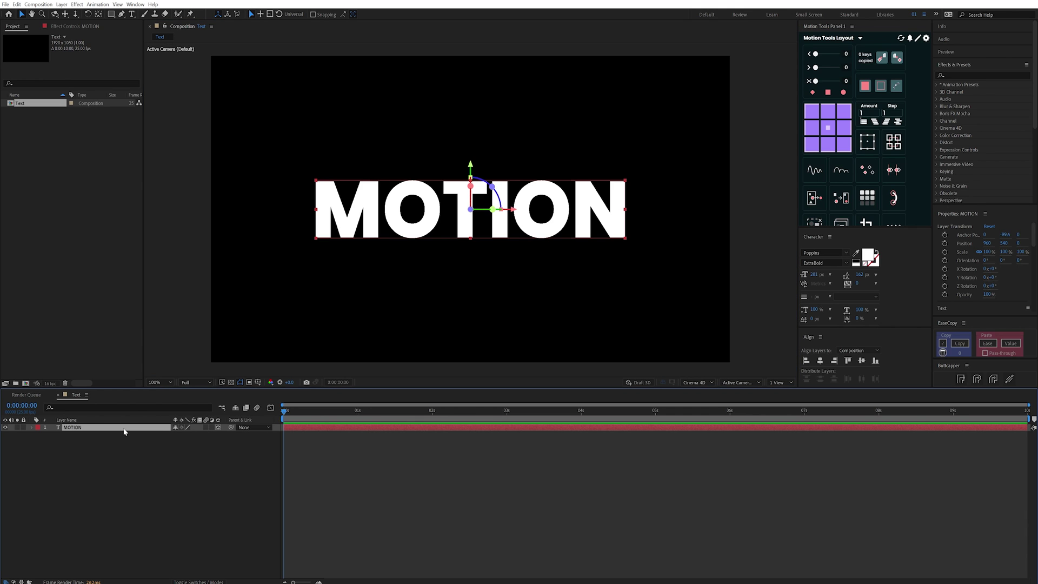
left_click(32, 427)
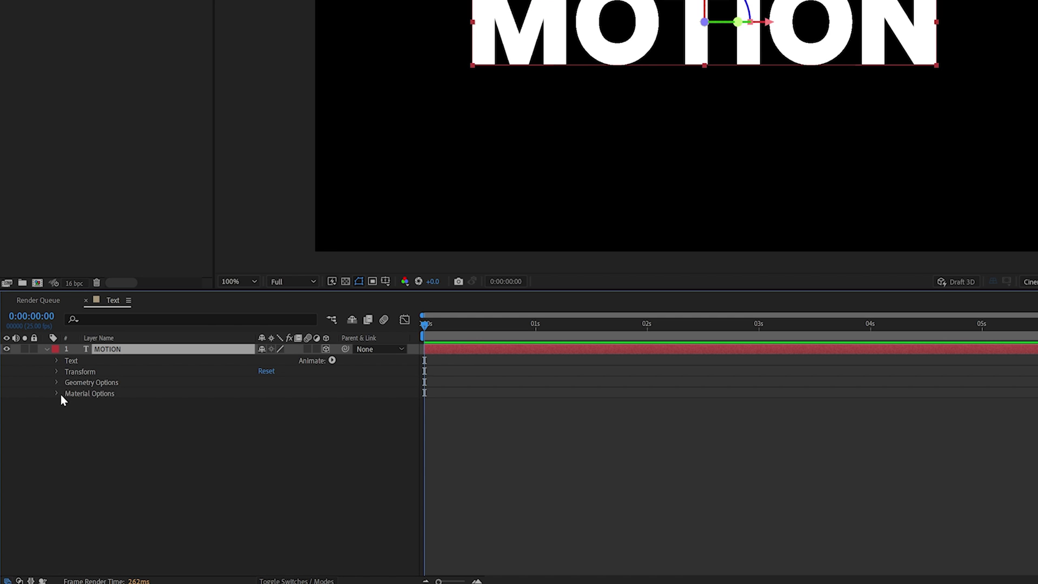
left_click(56, 382)
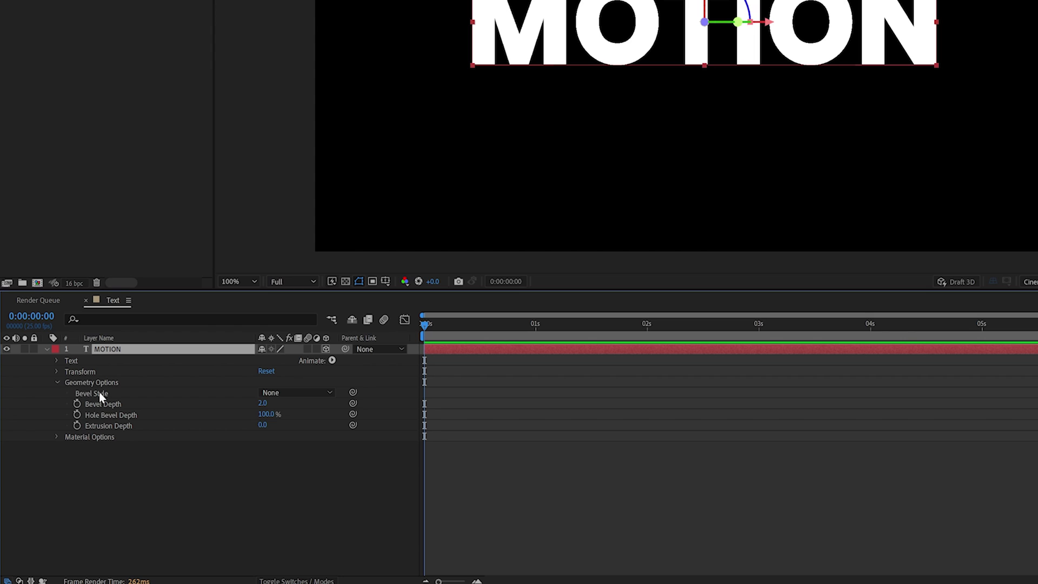
left_click(268, 425)
type("10")
type("0")
key("Return")
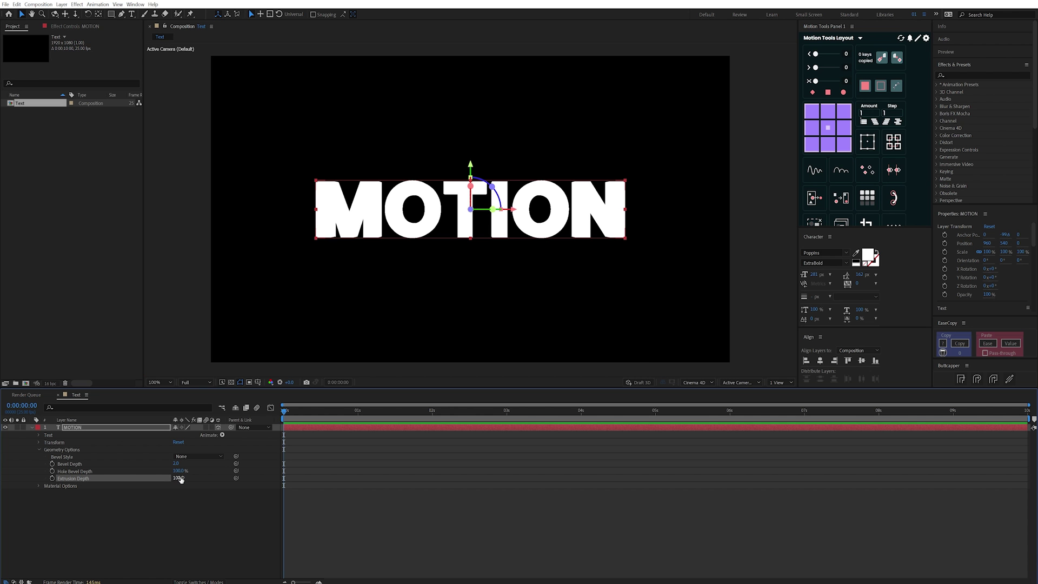
key("ctrl+k")
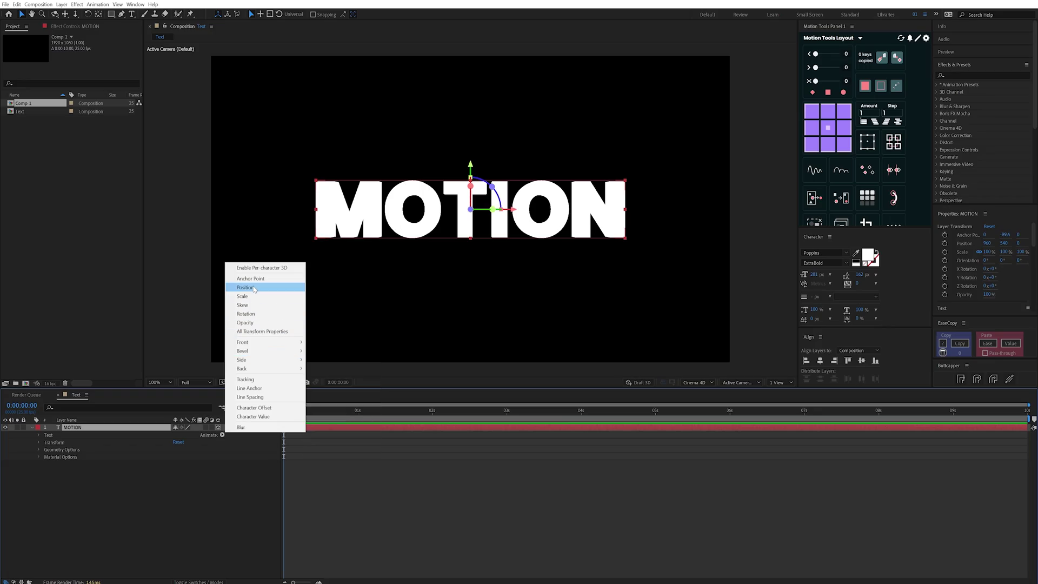
Step: Add a Position animator, retime the end Offset keyframe to about 1.5 s, and preview from the start
left_click(255, 287)
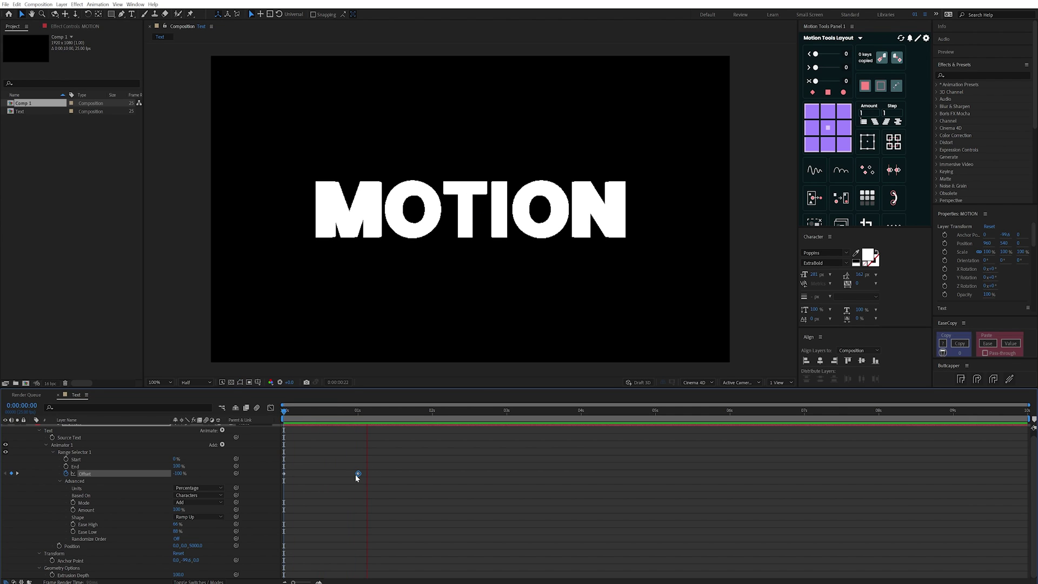
left_click_drag(358, 474, 393, 473)
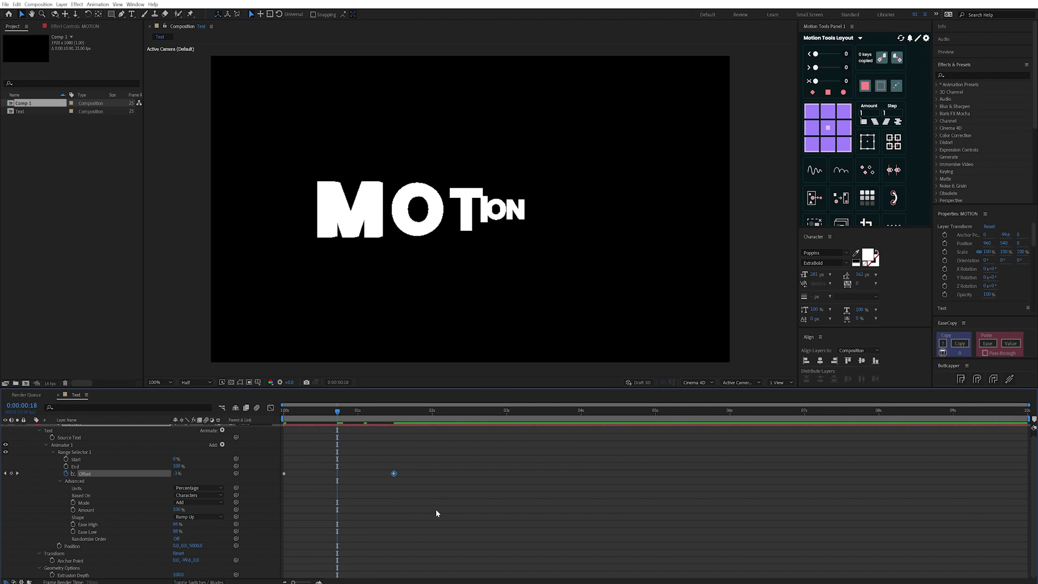
key("Home")
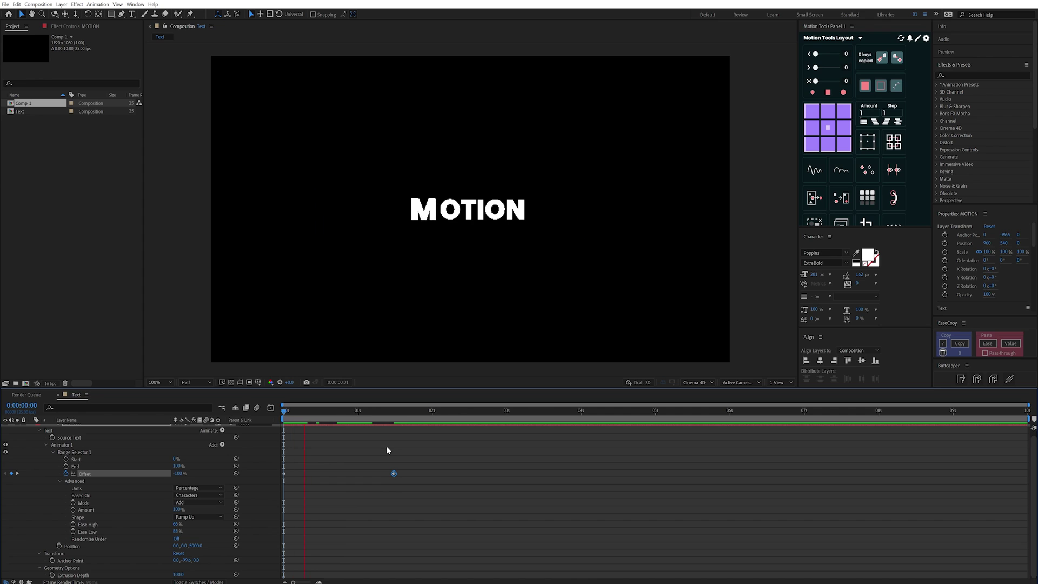
key("space")
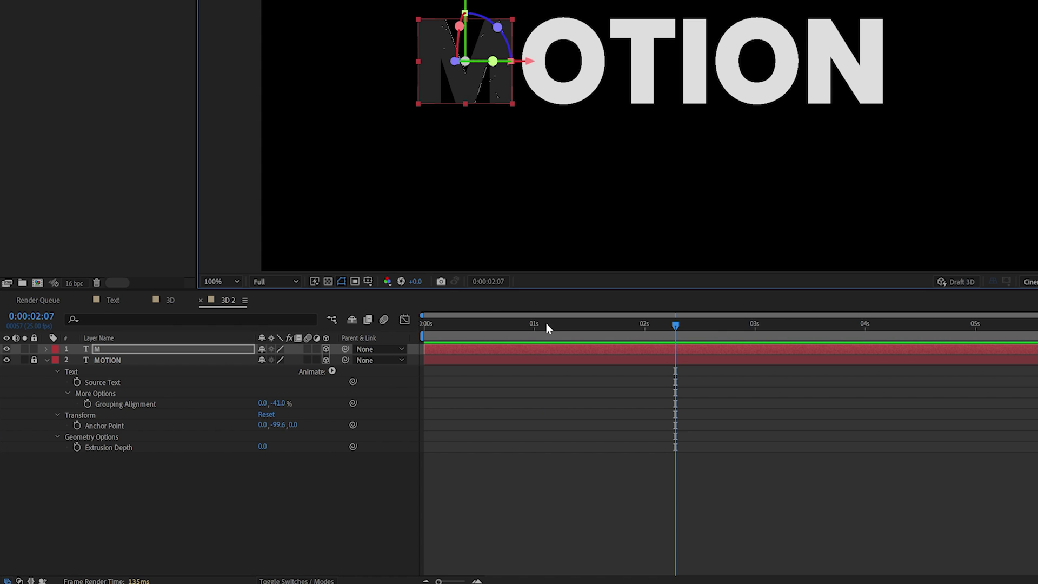
Step: Duplicate the M letter layer and move the copy over the O
key("ctrl+d")
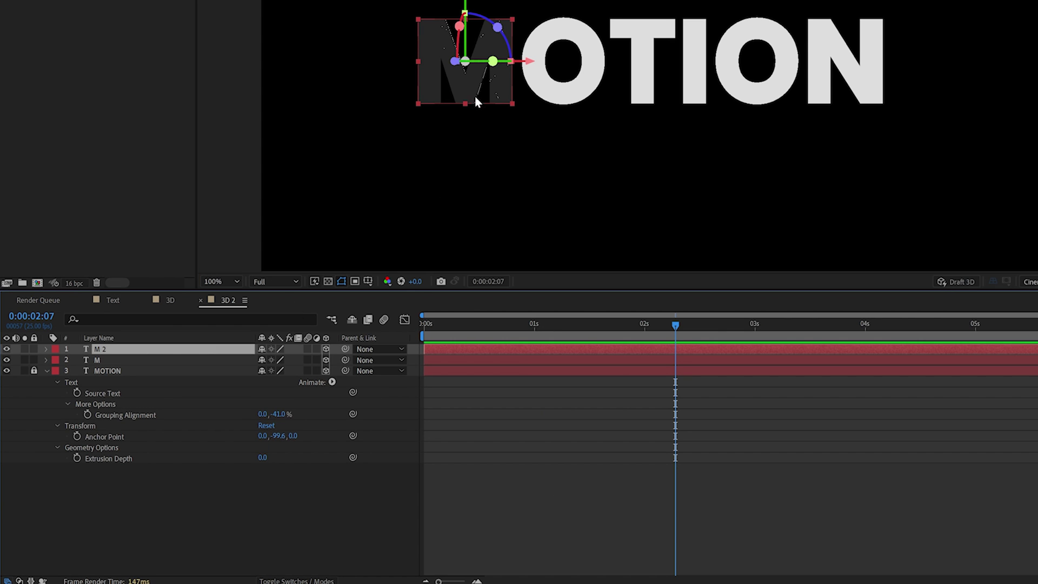
left_click_drag(474, 96, 581, 98)
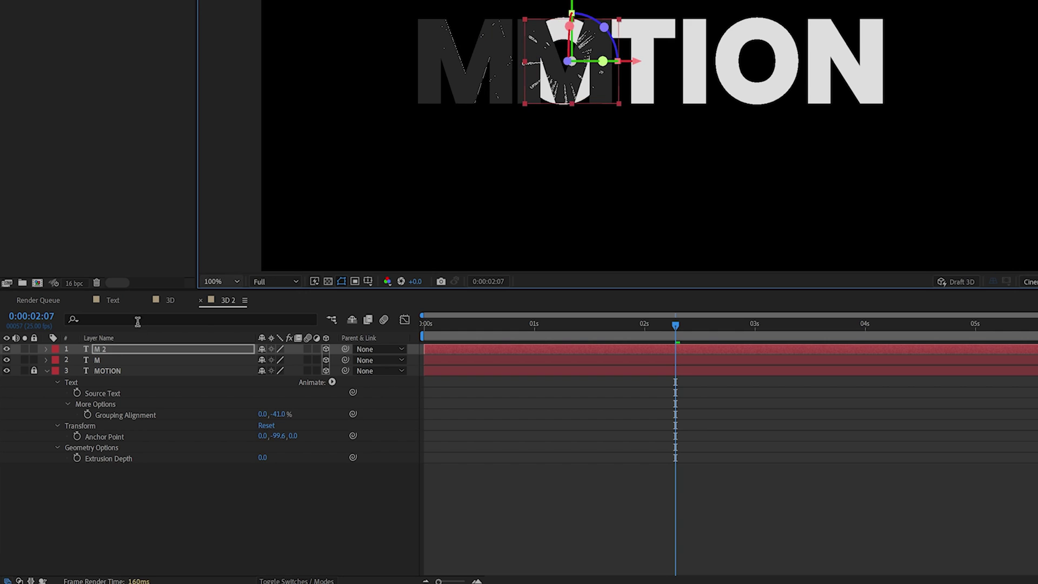
left_click(91, 350)
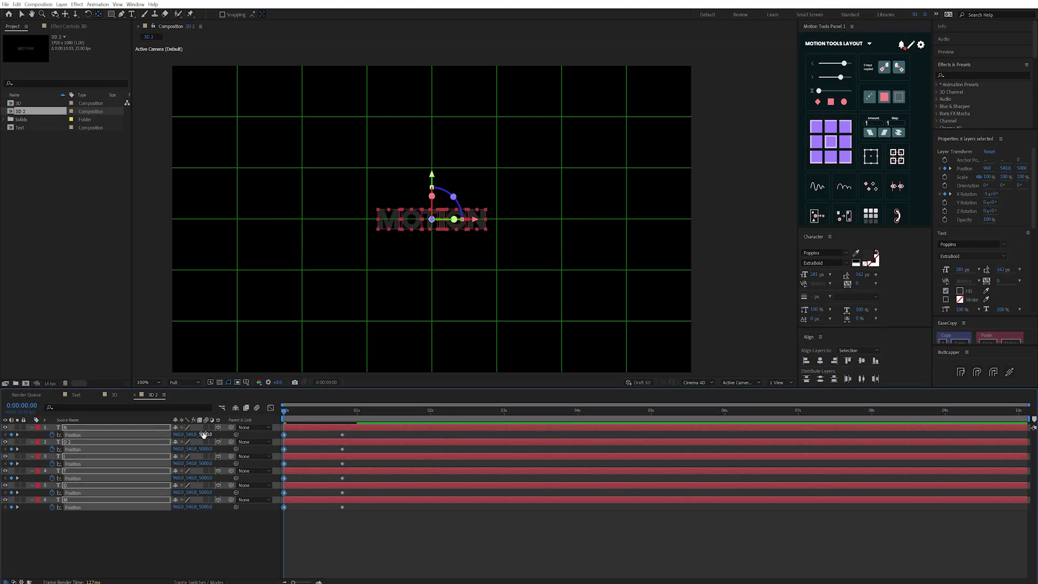
Step: Set every letter's Position Z to 10000 and paste X Rotation keyframes onto all letters
key("Return")
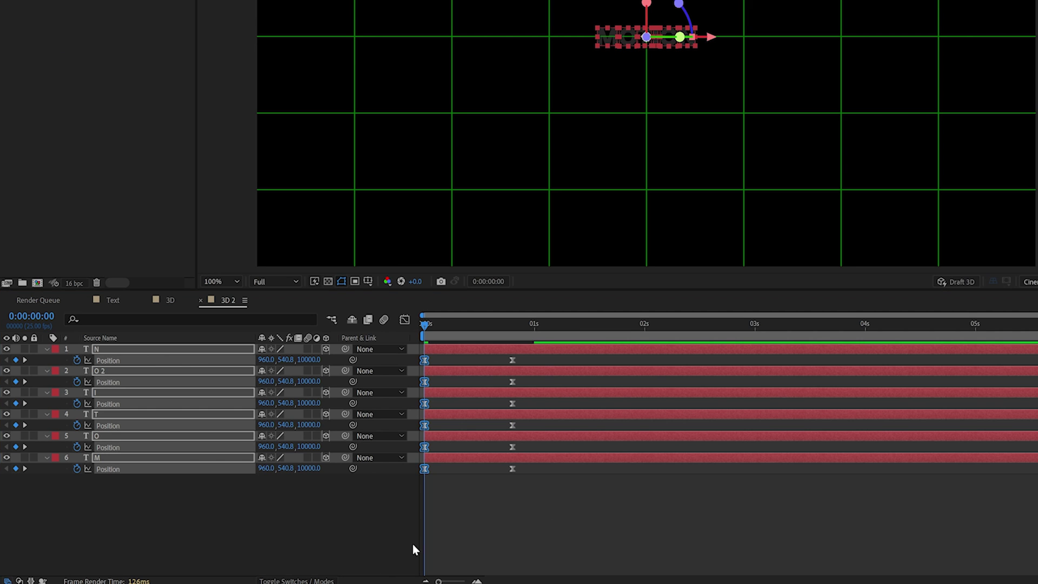
left_click_drag(381, 524, 253, 504)
key("ctrl+a")
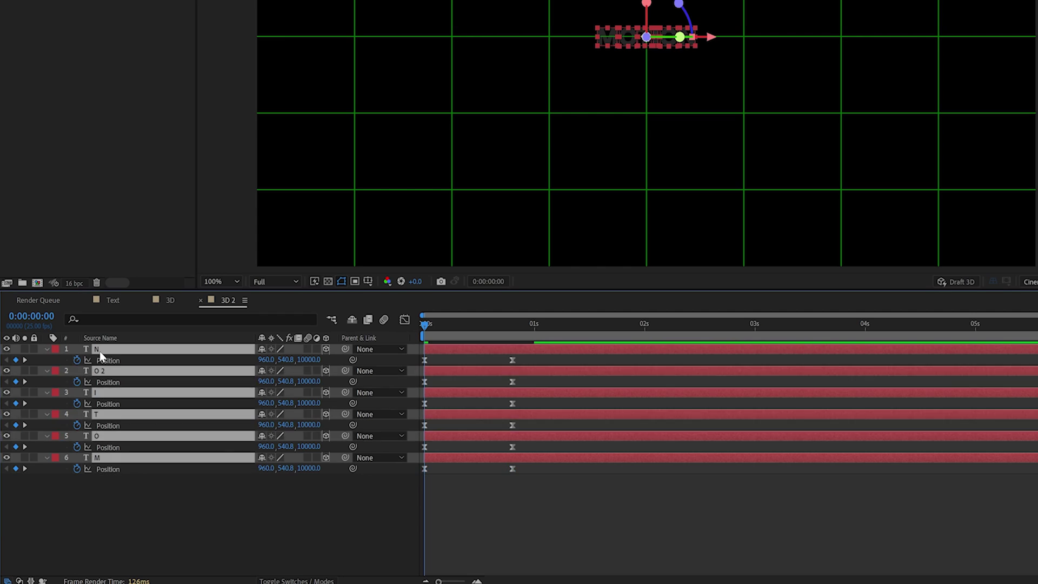
key("ctrl+v")
Step: Easy-ease all six letters' keyframes and stagger the letter layers with Sequence Layers
left_click_drag(423, 354, 598, 543)
key("F9")
left_click(236, 558)
left_click(105, 351, "shift")
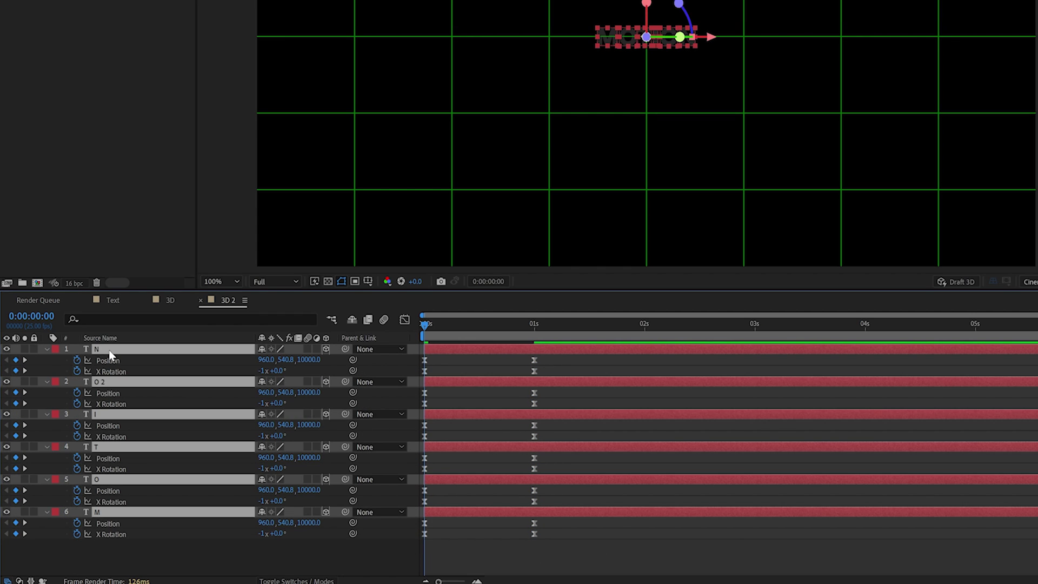
key("Page_Down")
left_click(98, 5)
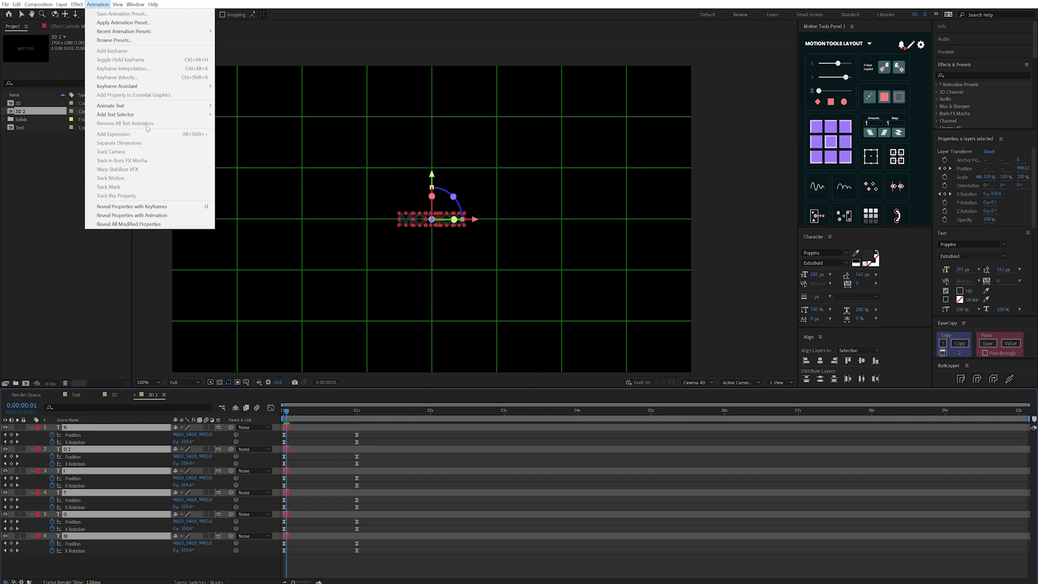
left_click(243, 147)
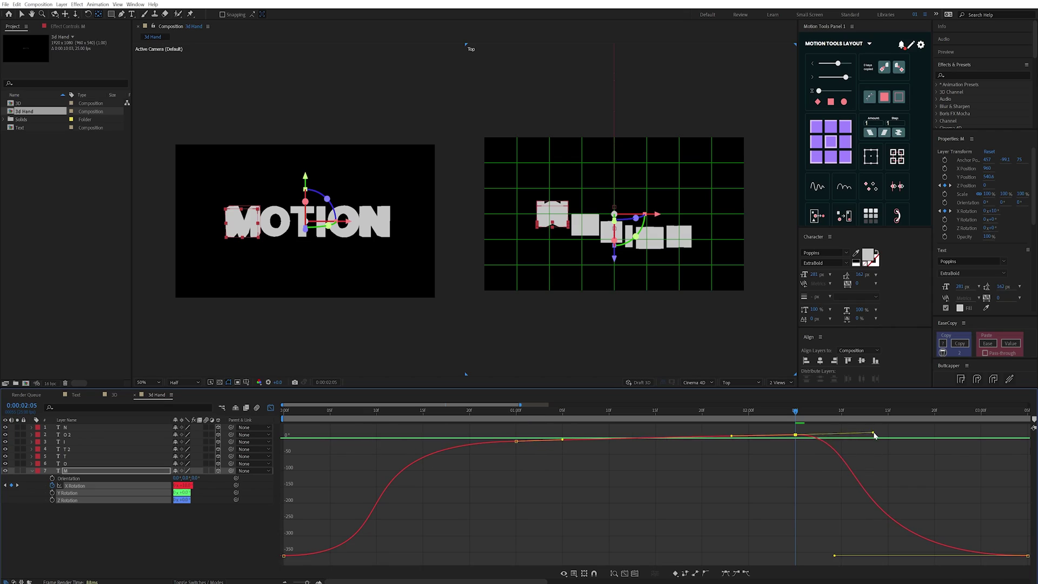
Step: Return from the speed graph to layer bars and reveal the O letter's X Rotation keyframes
left_click(270, 407)
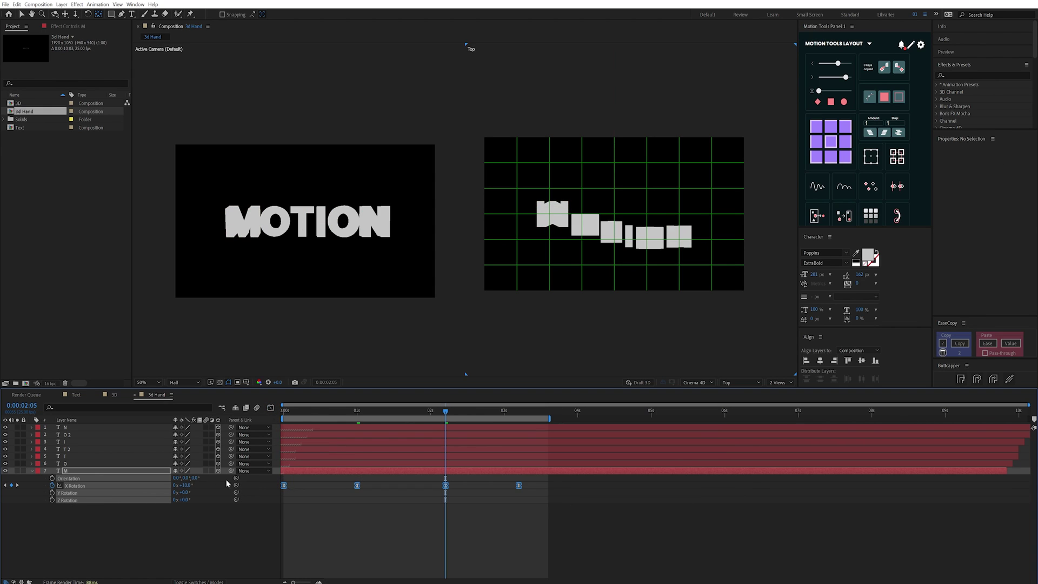
key("r")
scroll(332, 523, "down", 2)
left_click(331, 523)
left_click(294, 412)
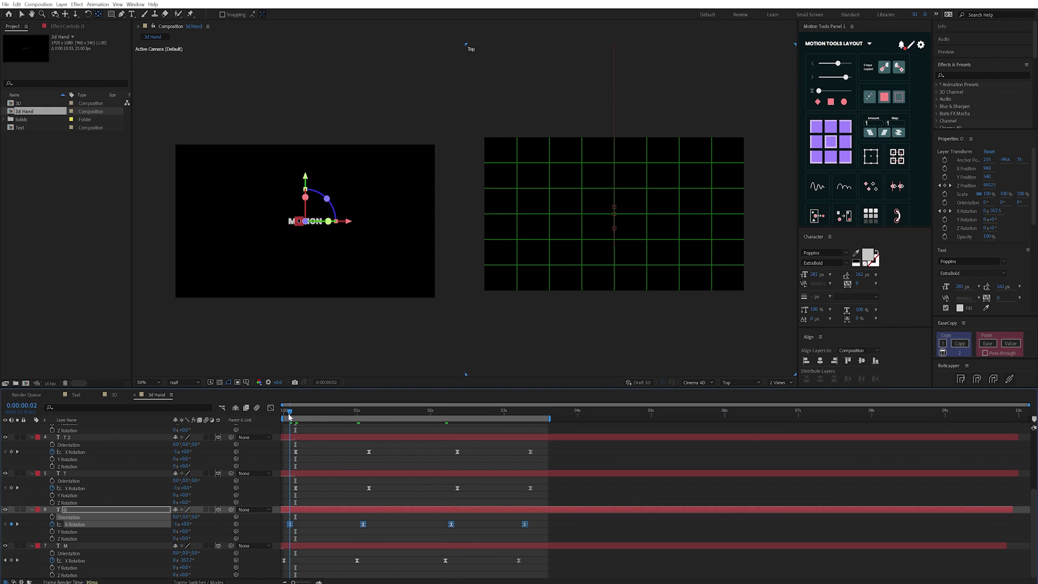
scroll(341, 464, "up", 2)
mouse_move(542, 483)
left_mouse_down()
mouse_move(316, 476)
mouse_move(355, 444)
mouse_move(543, 471)
left_mouse_up()
Step: Show only animated properties and step through each letter layer's X Rotation keyframes
key("u")
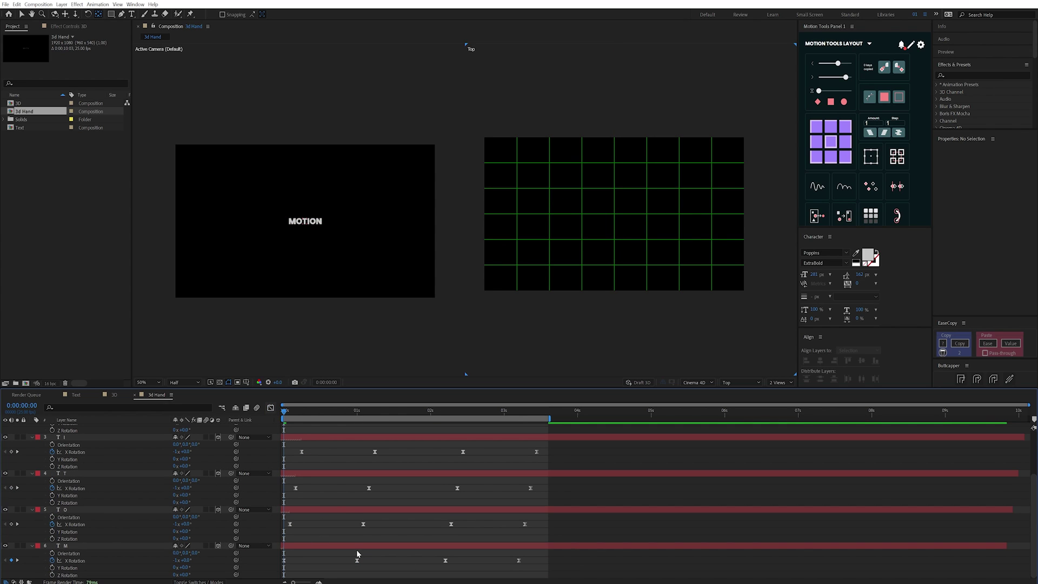
left_click_drag(357, 554, 245, 570)
key("ctrl+Up")
key("ctrl+Up")
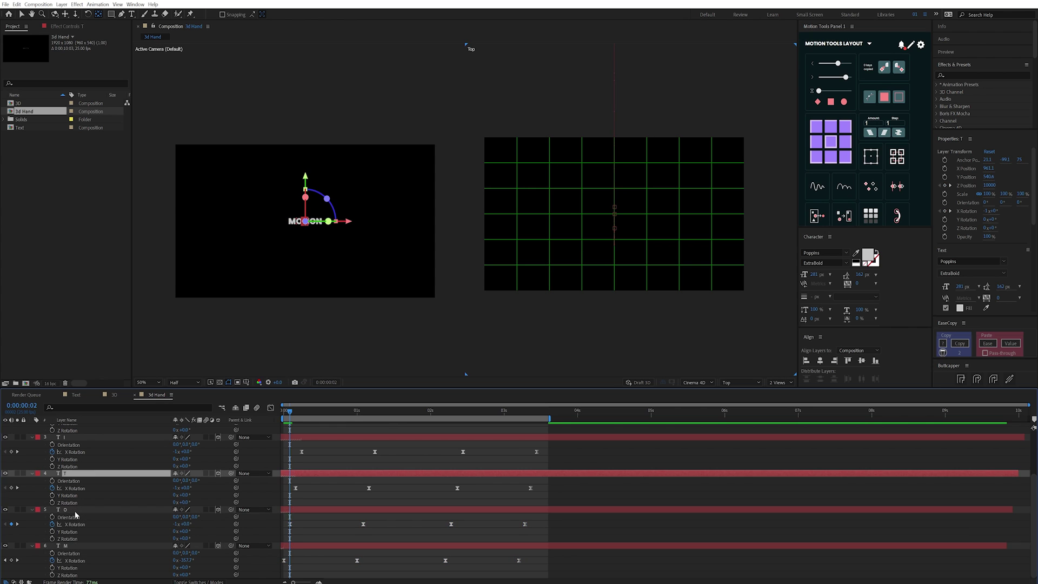
key("Page_Down")
key("Page_Down")
key("ctrl+Up")
key("ctrl+Up")
key("Page_Down")
key("Page_Down")
key("Page_Down")
key("Page_Down")
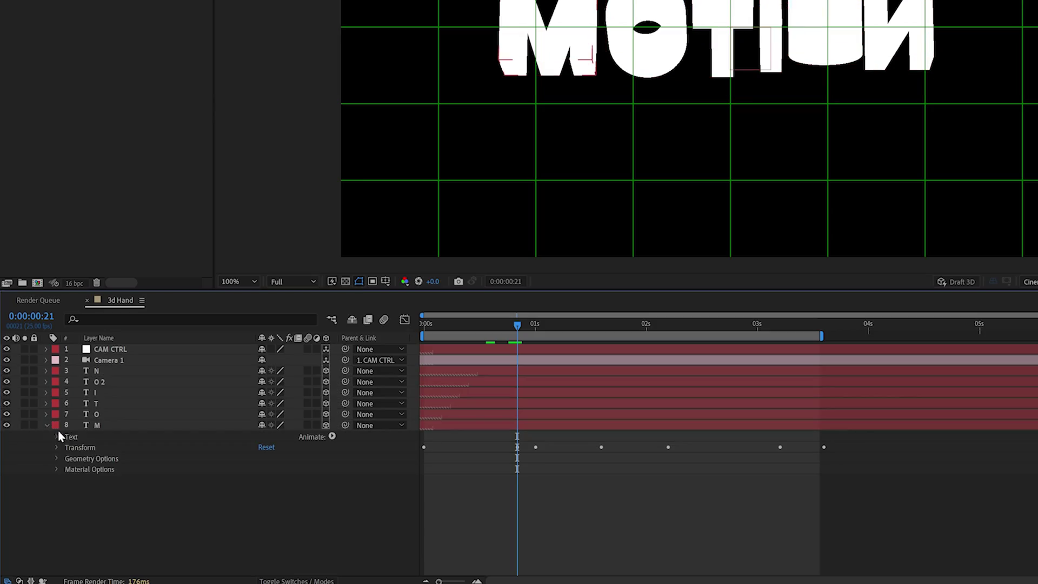
Step: Add a Front Color RGB animator to the M letter for a red front
left_click(330, 436)
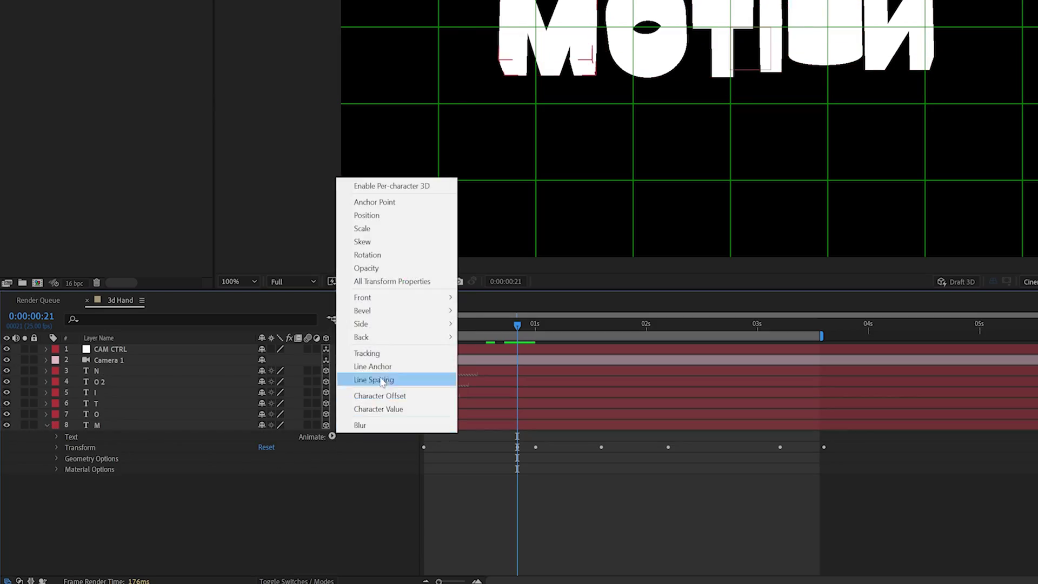
mouse_move(431, 300)
mouse_move(482, 300)
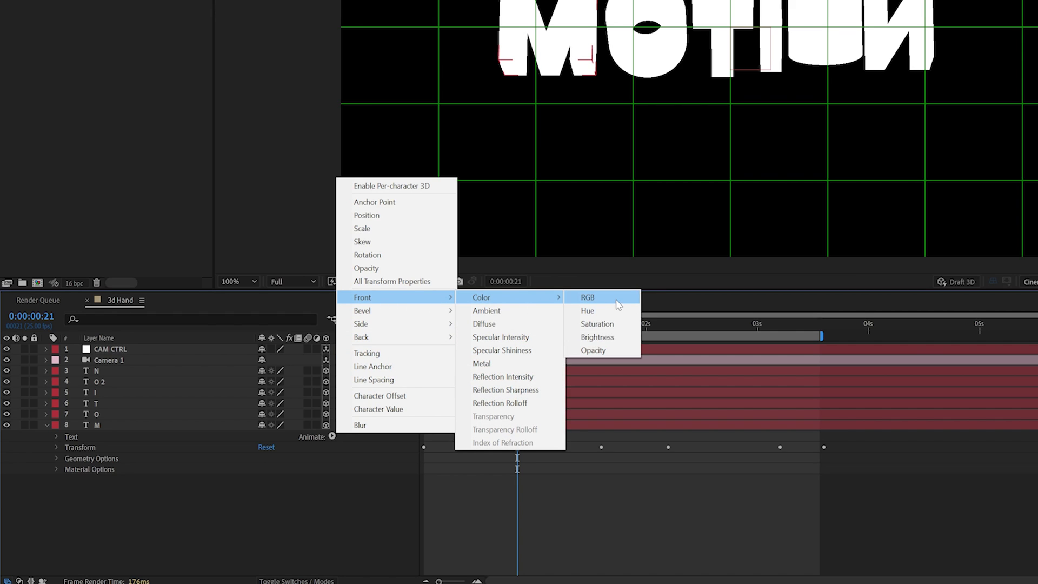
left_click(618, 299)
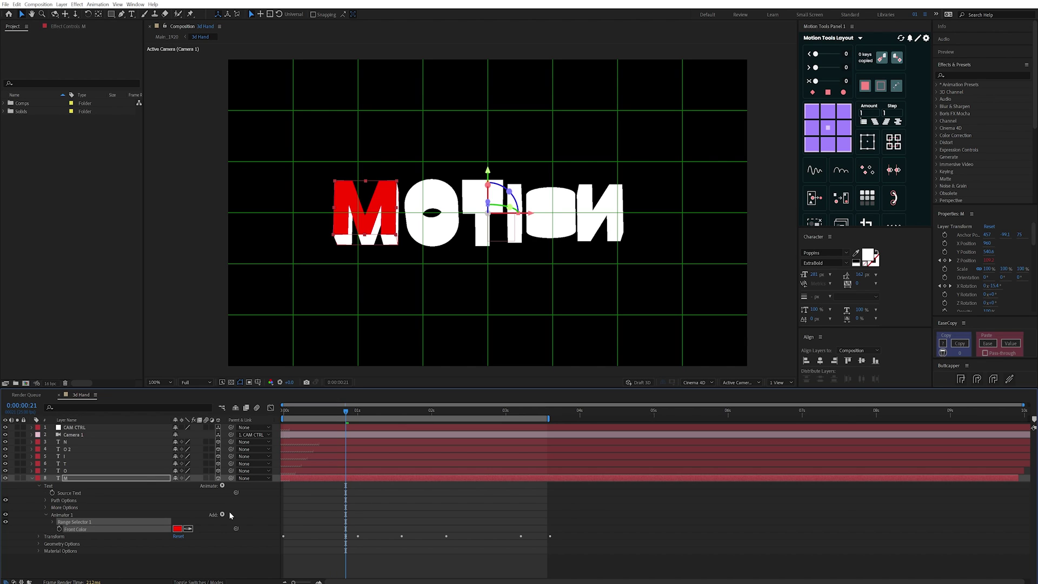
Step: Add a Side Color property to the animator and set the M's sides to green
left_click(222, 514)
mouse_move(248, 411)
mouse_move(353, 409)
left_click(392, 409)
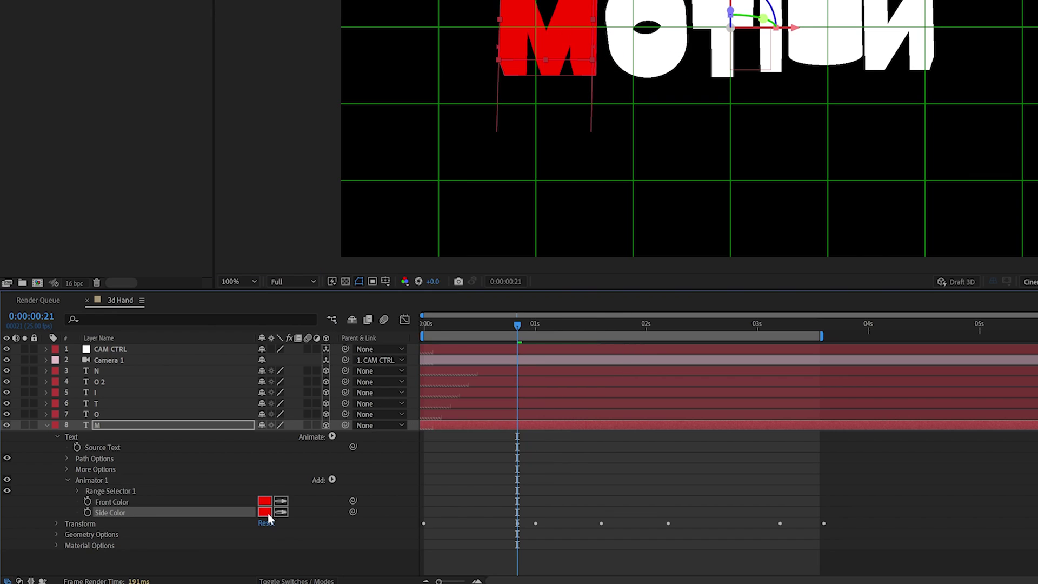
left_click(265, 512)
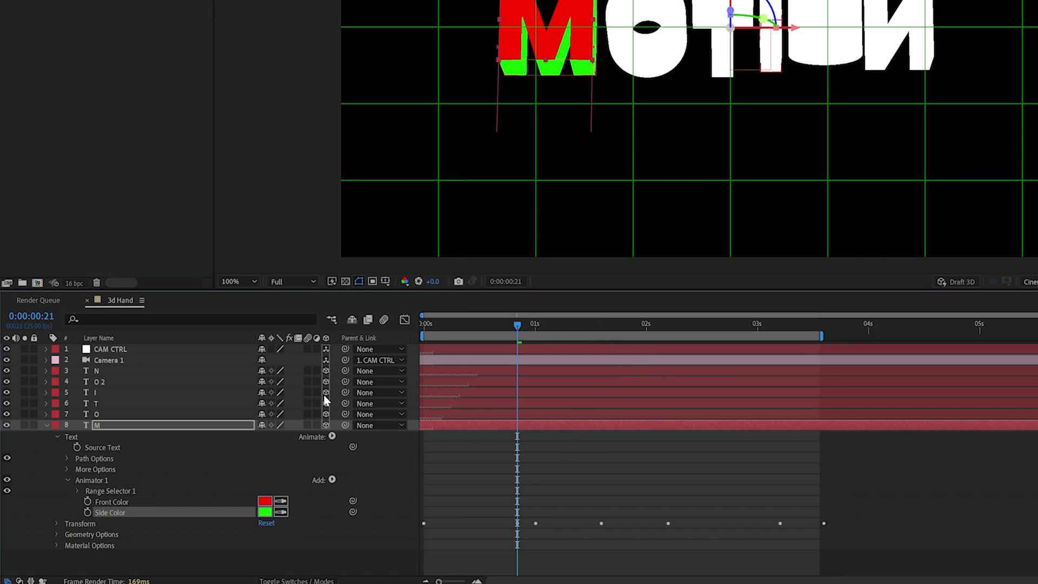
Step: Add a Back Color property for a blue back and scrub to 1:15 to check the colours
left_click(332, 436)
mouse_move(403, 337)
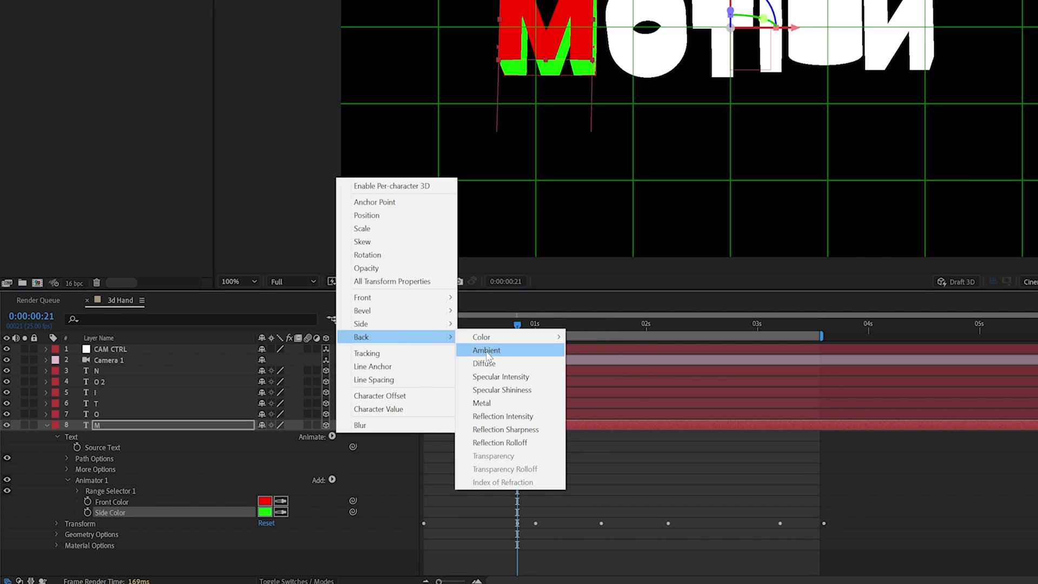
mouse_move(481, 337)
left_click(594, 337)
left_click_drag(517, 324, 602, 324)
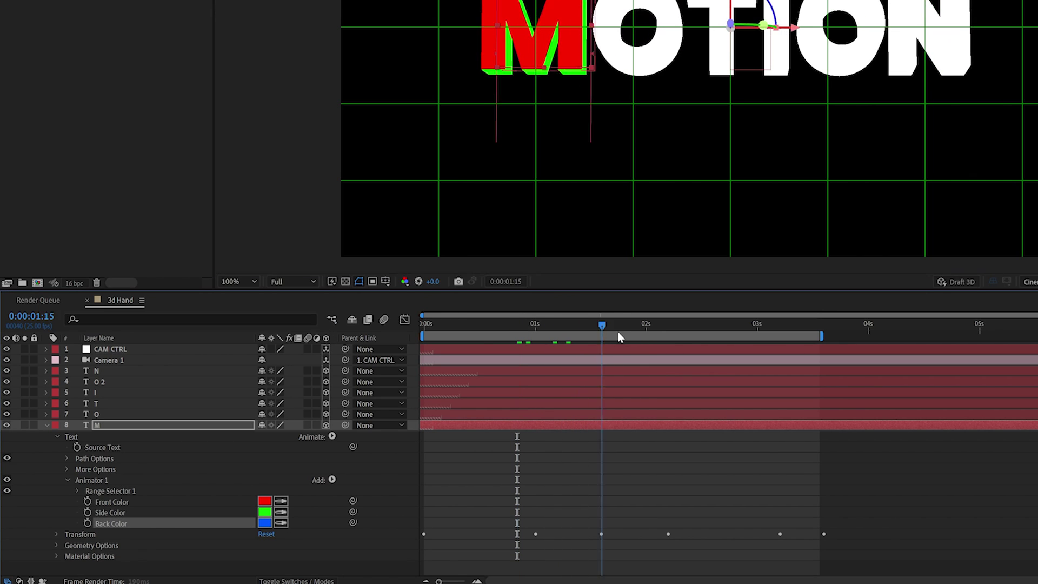
left_click(465, 333)
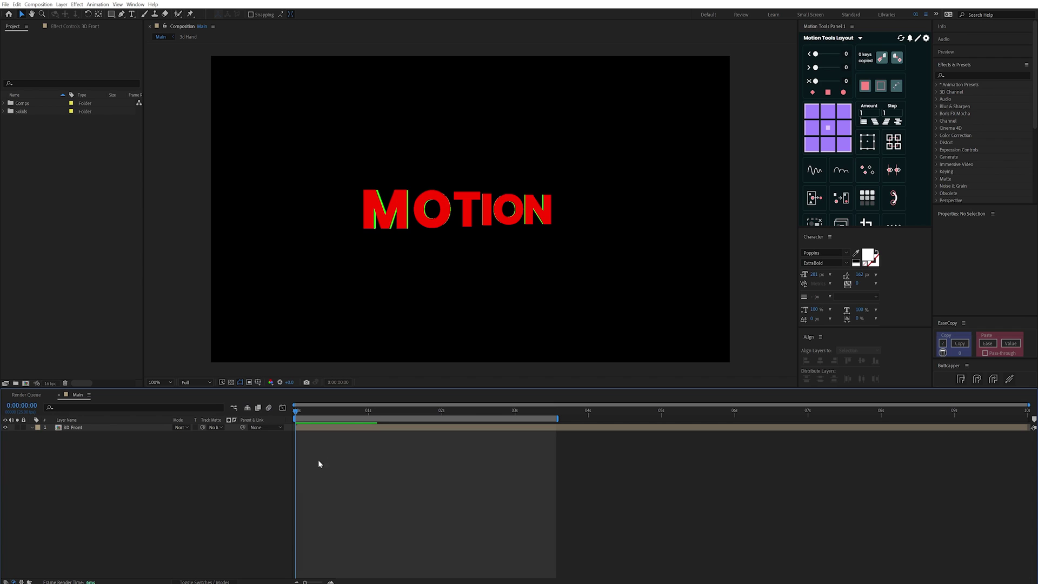
left_click(75, 427)
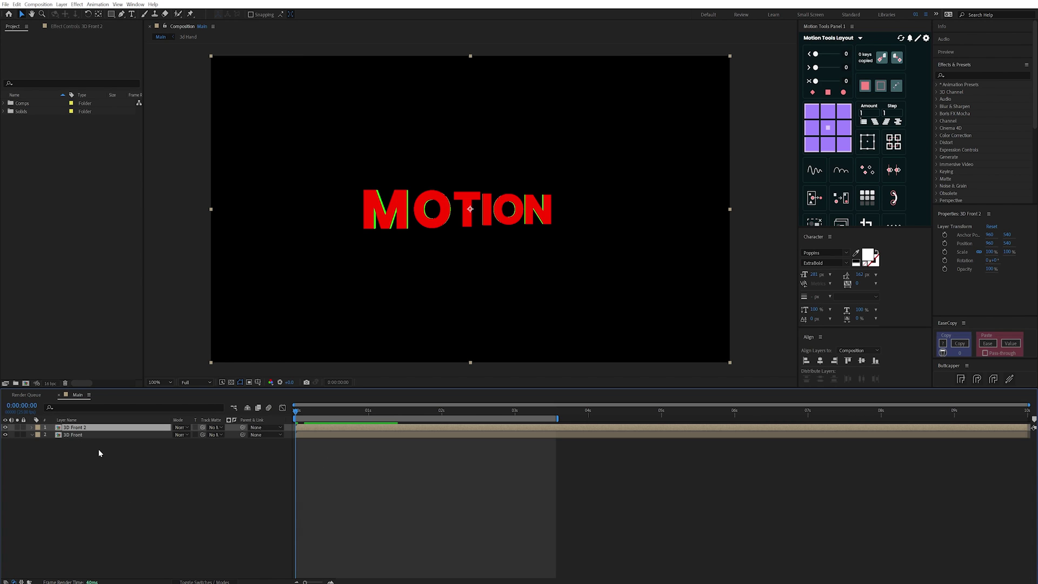
Step: Duplicate the 3D Front layer twice and rename the copies 3D Side and 3D Back
key("ctrl+d")
left_click(93, 435)
key("Return")
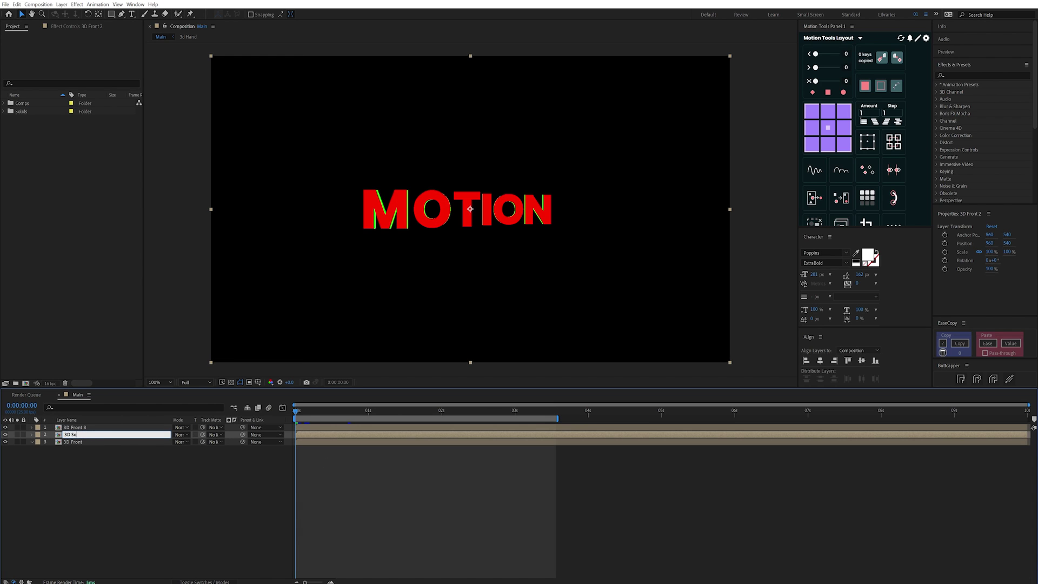
left_click(94, 427)
key("Return")
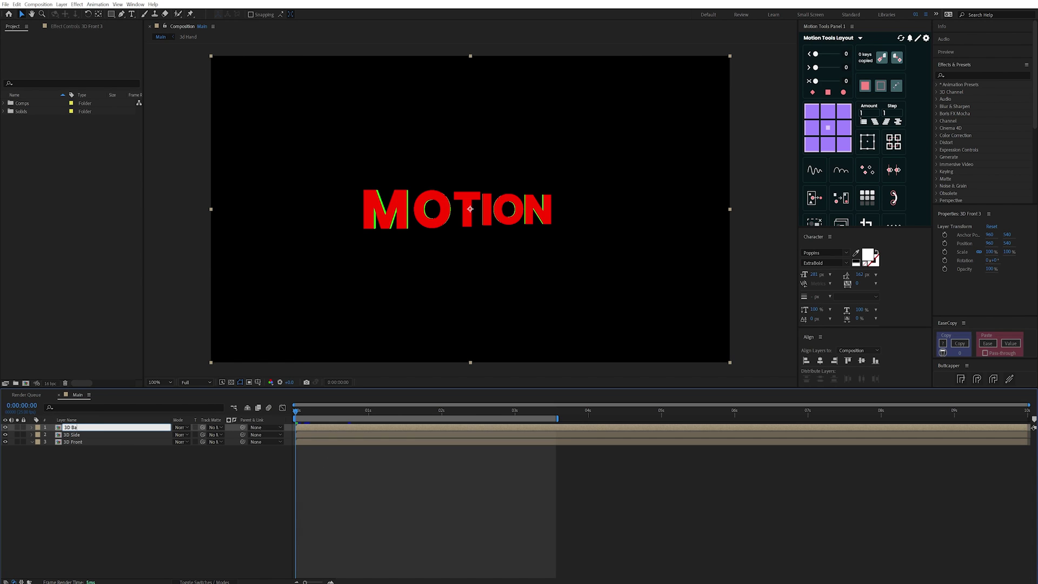
Step: Reorder the layer stack, duplicate the Color Key on 3D Back, and preview around 1:13
left_click_drag(106, 501, 81, 440)
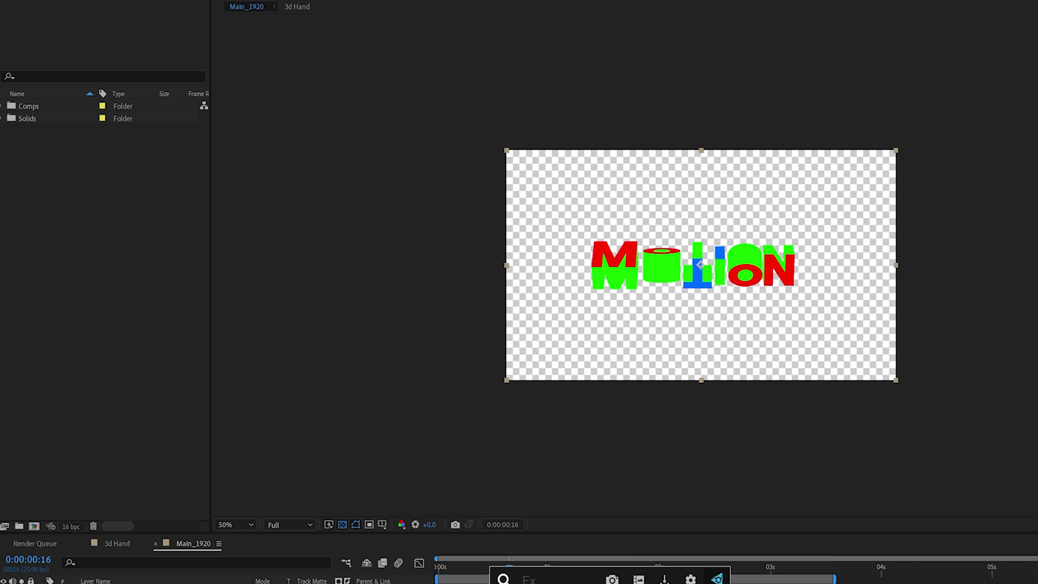
key("ctrl+d")
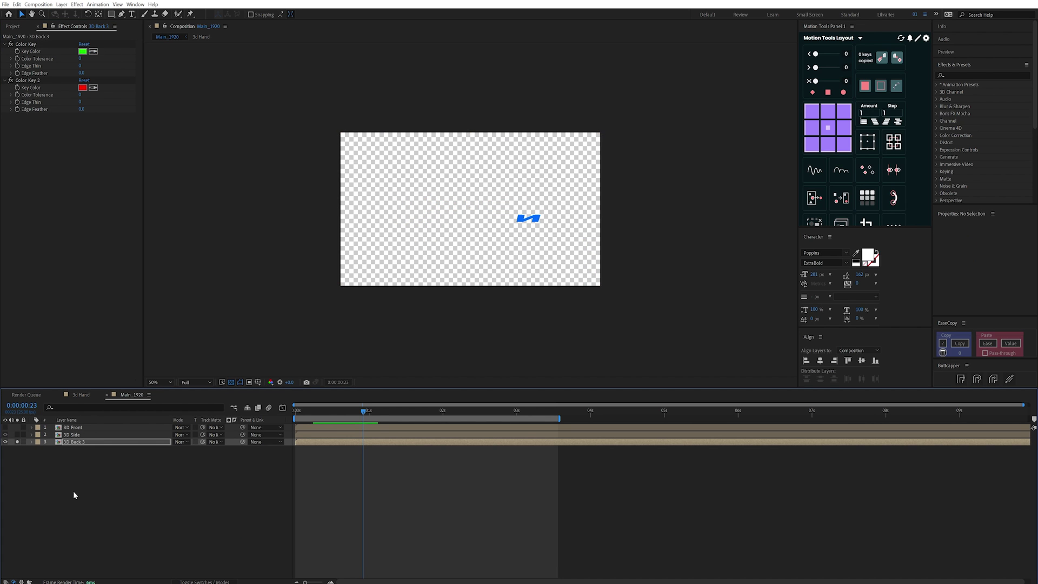
left_click(408, 417)
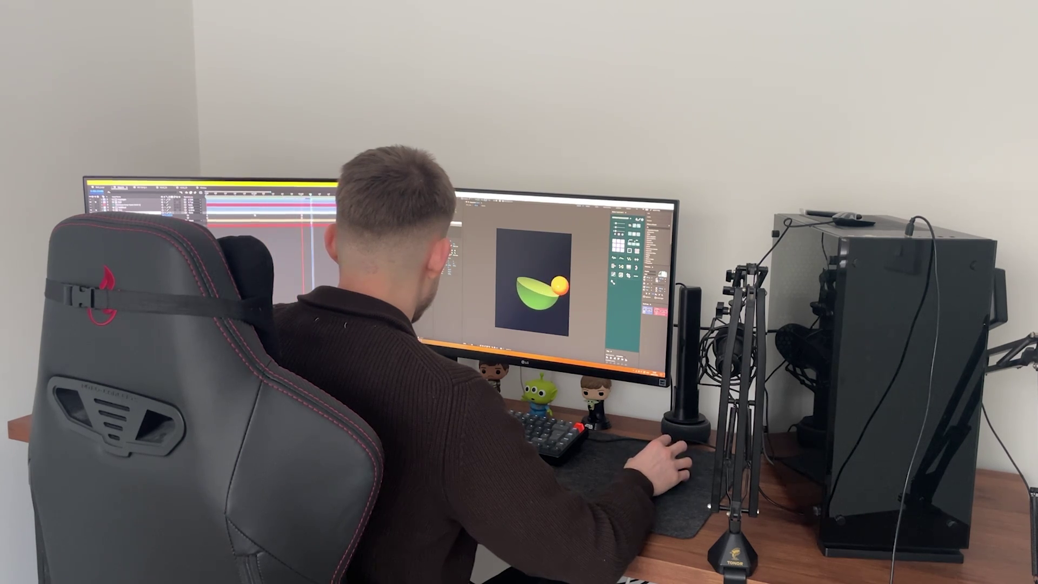
Step: Go to Skillshare's page of featured and popular animation classes
left_click(533, 295)
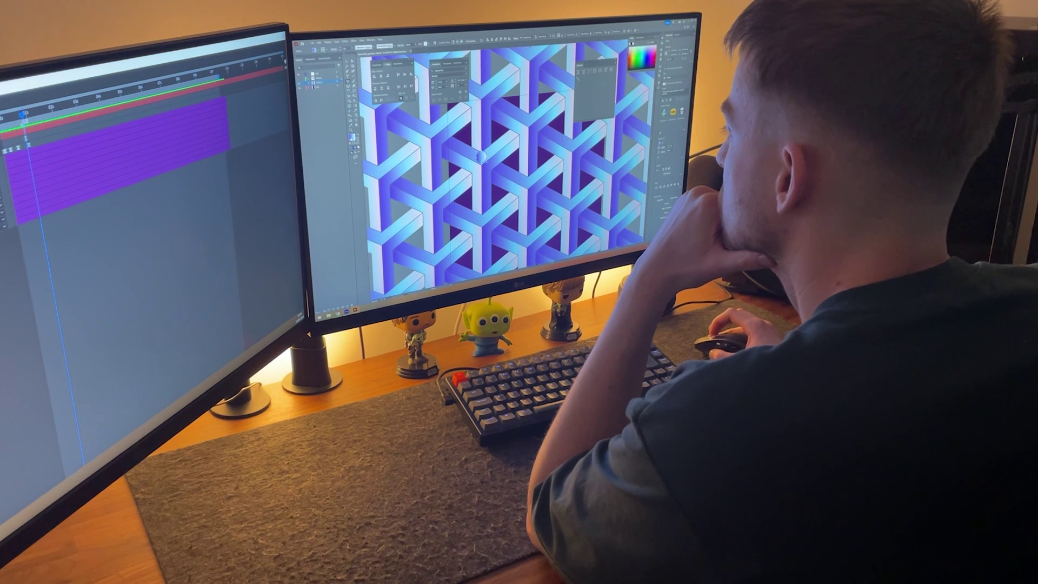
double_click(352, 138)
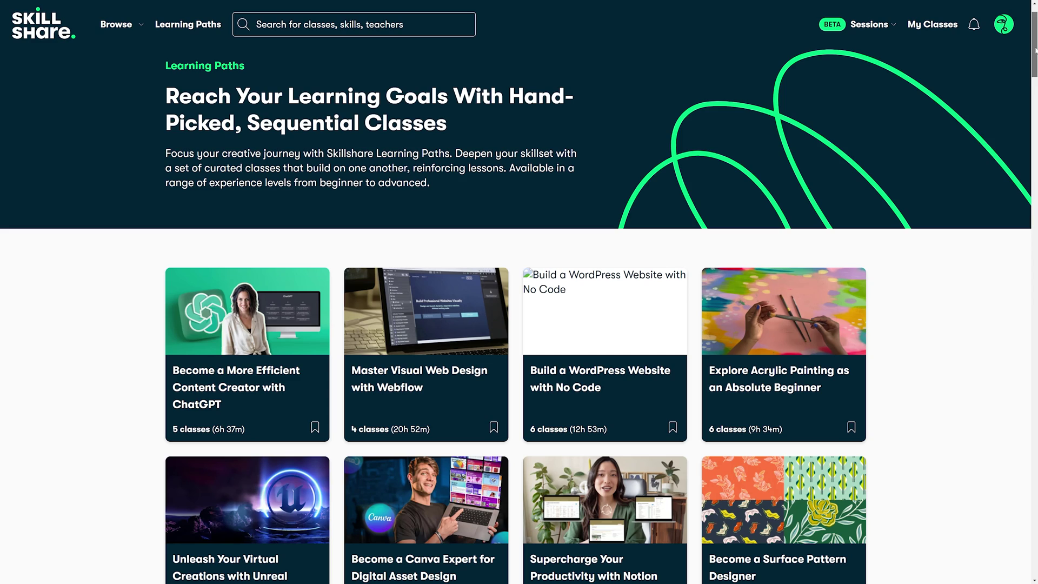
scroll(516, 316, "down", 4)
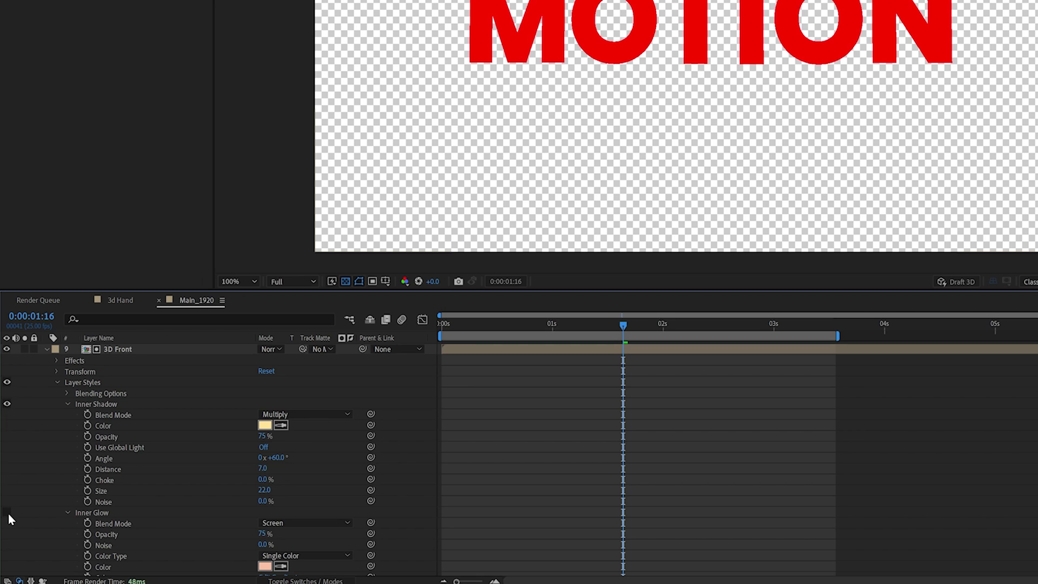
Step: Enable 3D Front's white Gradient Overlay and black Stroke layer styles
scroll(19, 501, "down", 5)
left_click(6, 502)
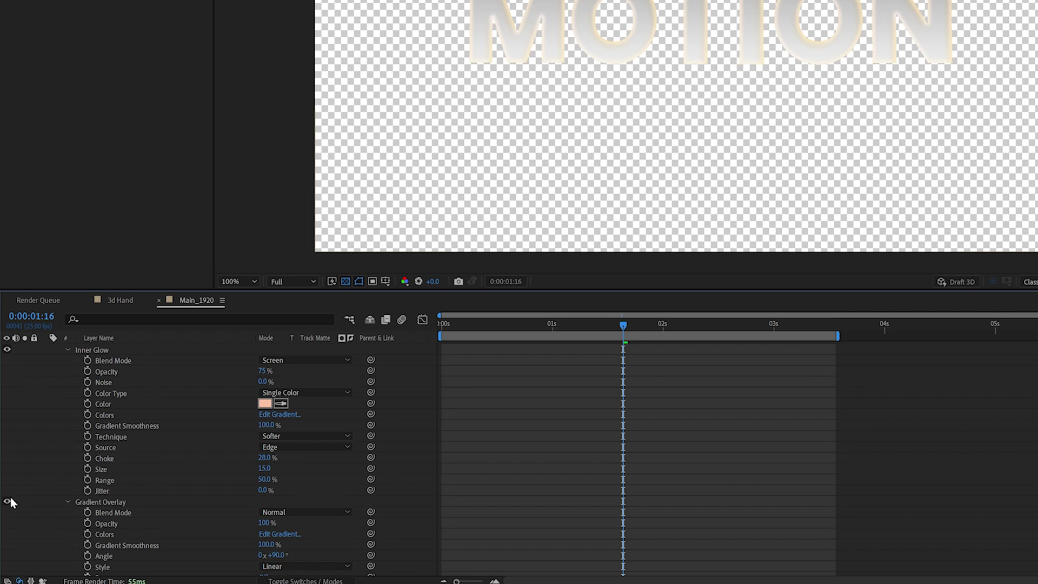
scroll(6, 501, "down", 4)
left_click(7, 492)
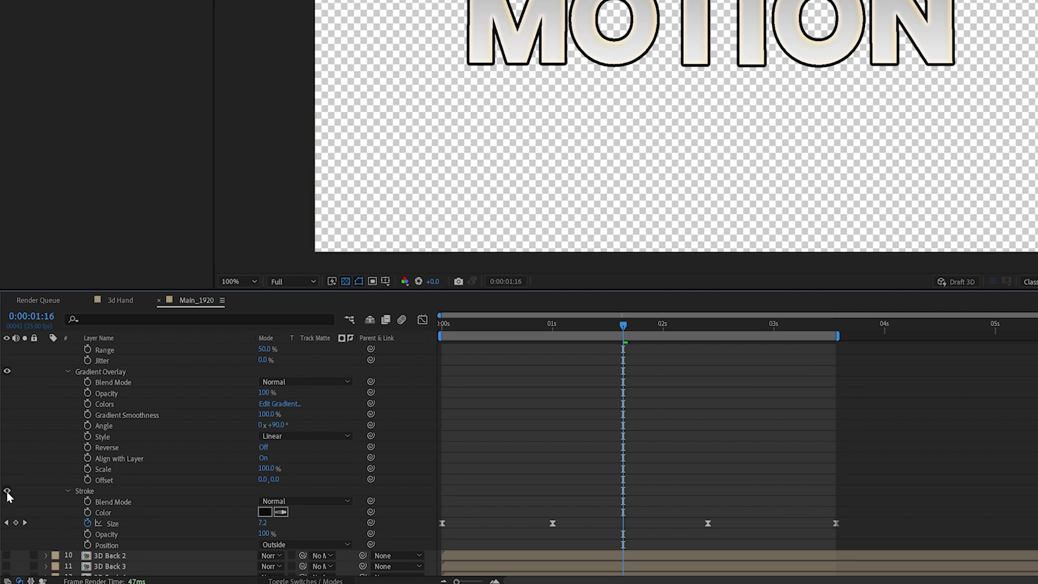
Step: Preview the wave animation up to 1:22 and set the viewer resolution to Half
left_click_drag(419, 519, 374, 550)
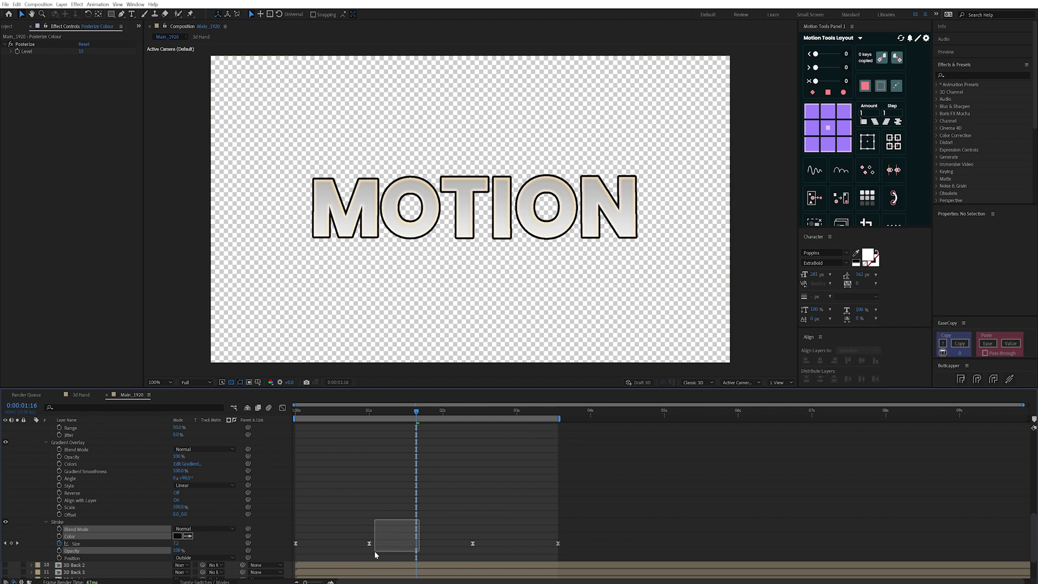
left_click_drag(335, 424, 434, 427)
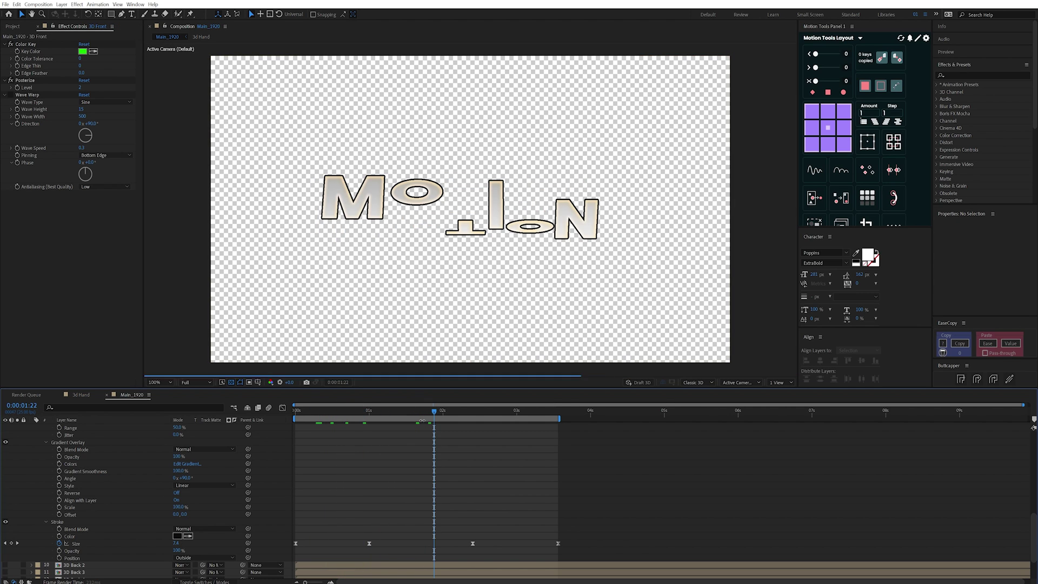
left_click(208, 382)
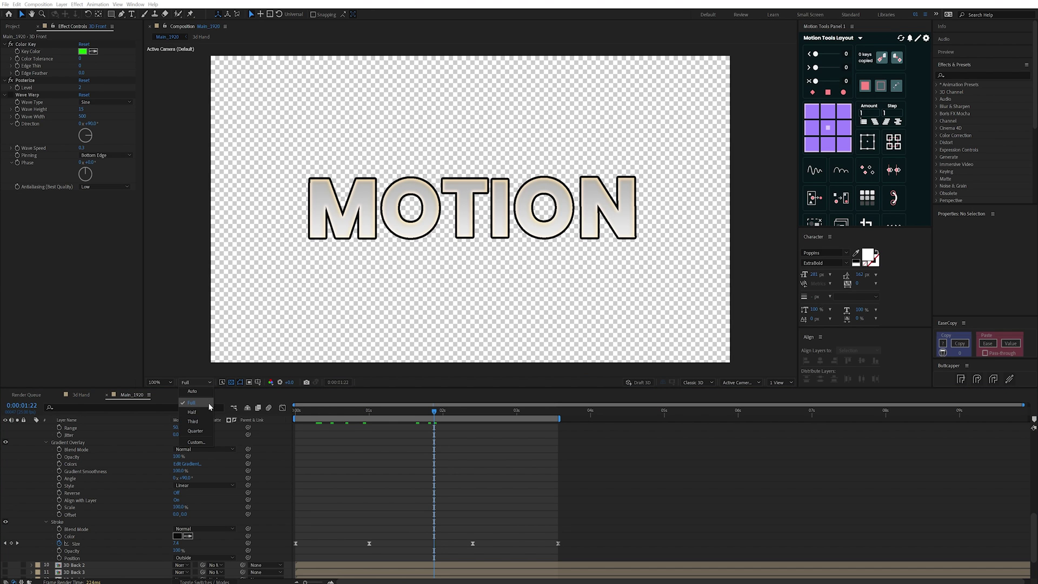
left_click(208, 402)
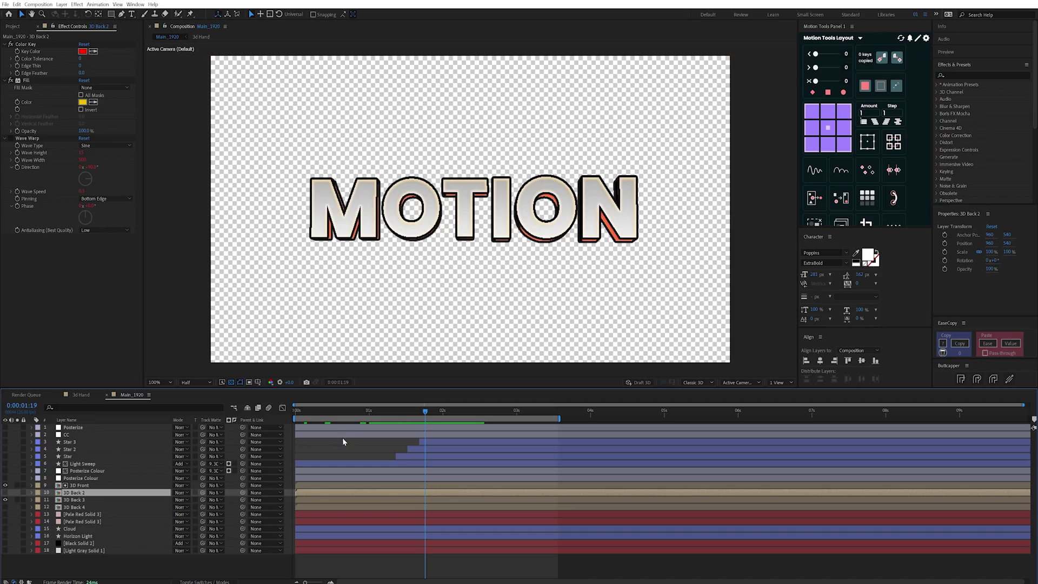
Step: Turn on the 3D side layer's yellow Fill and orange Inner Shadow effects
left_click_drag(427, 415, 392, 415)
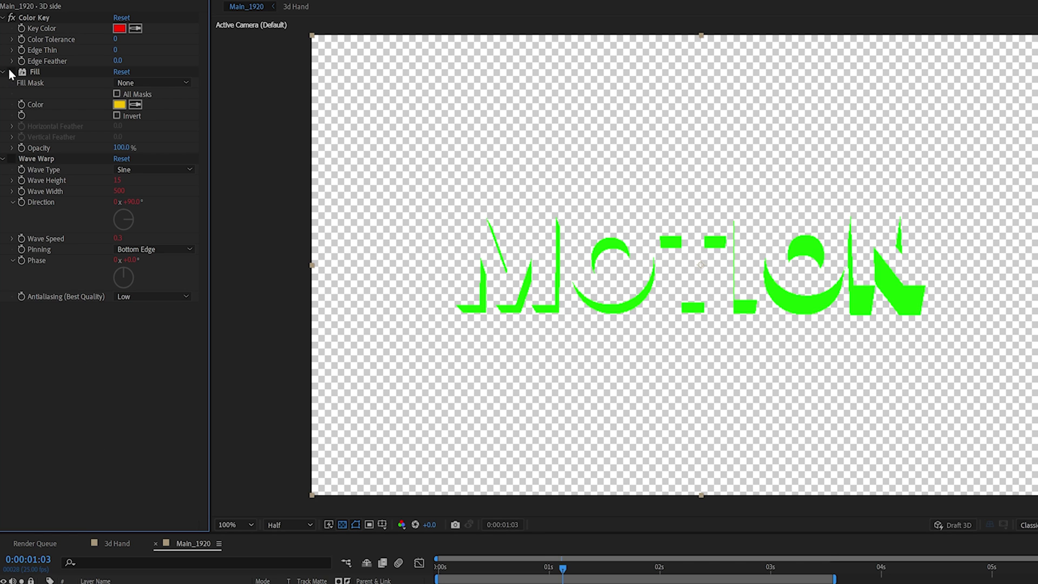
left_click(10, 72)
scroll(106, 472, "down", 5)
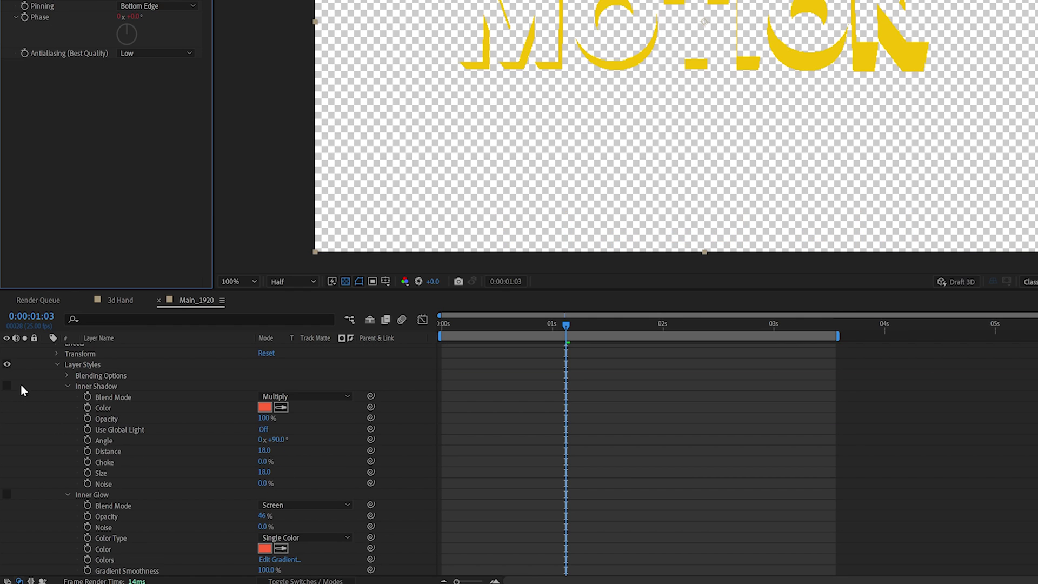
left_click(7, 386)
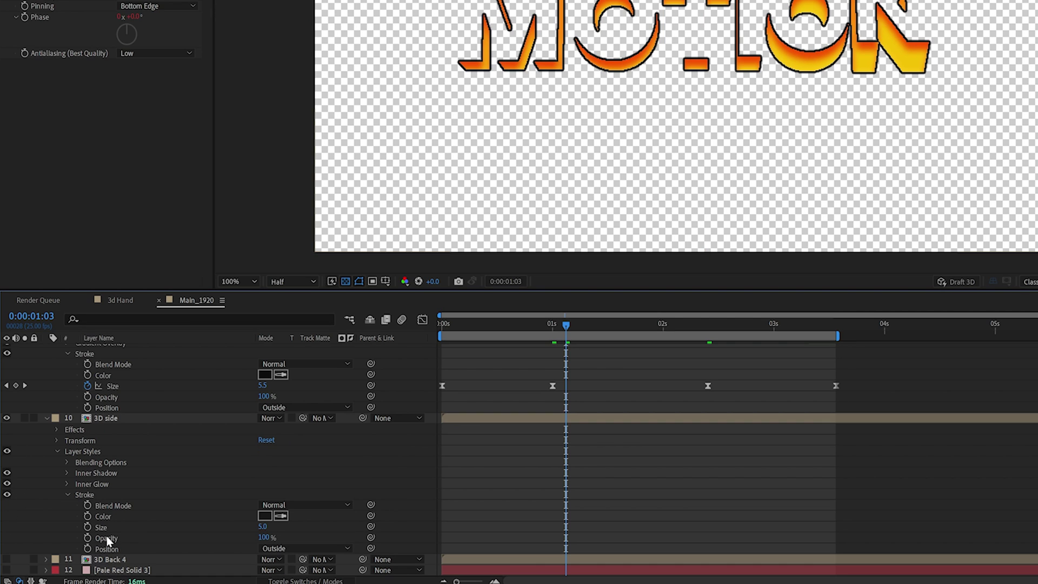
Step: Link the side's Stroke Size to 3D Front's Stroke Size, then thicken and keyframe it
left_click(103, 528)
mouse_move(371, 526)
left_mouse_down()
mouse_move(303, 481)
mouse_move(115, 394)
left_mouse_up()
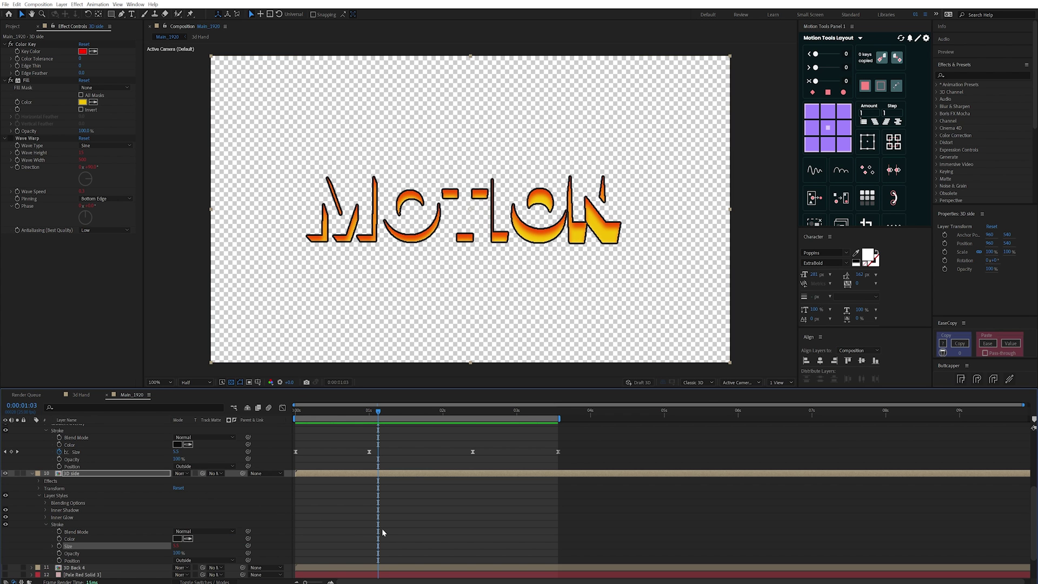
scroll(328, 501, "up", 2)
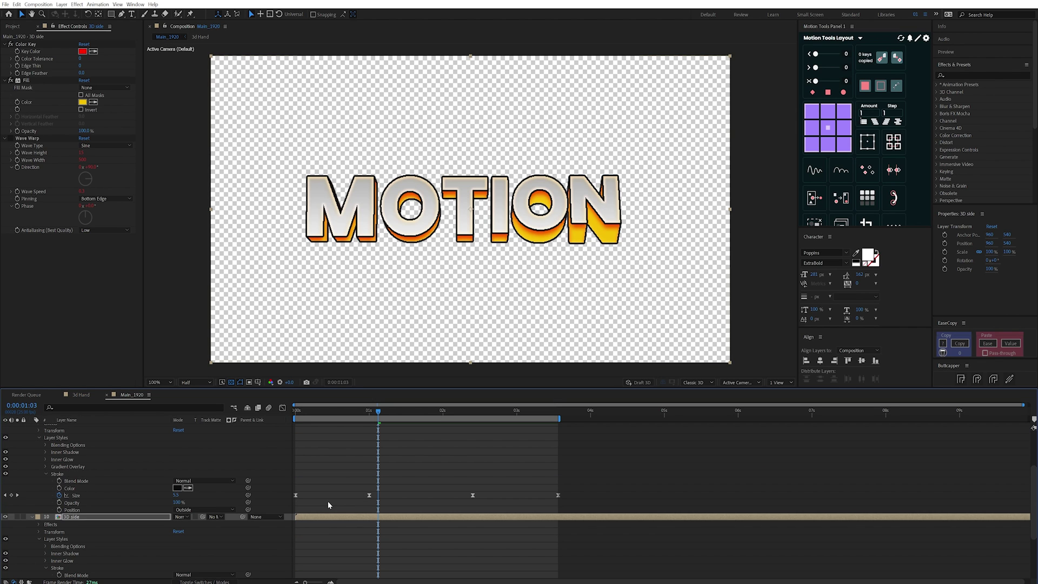
left_click_drag(176, 495, 179, 496)
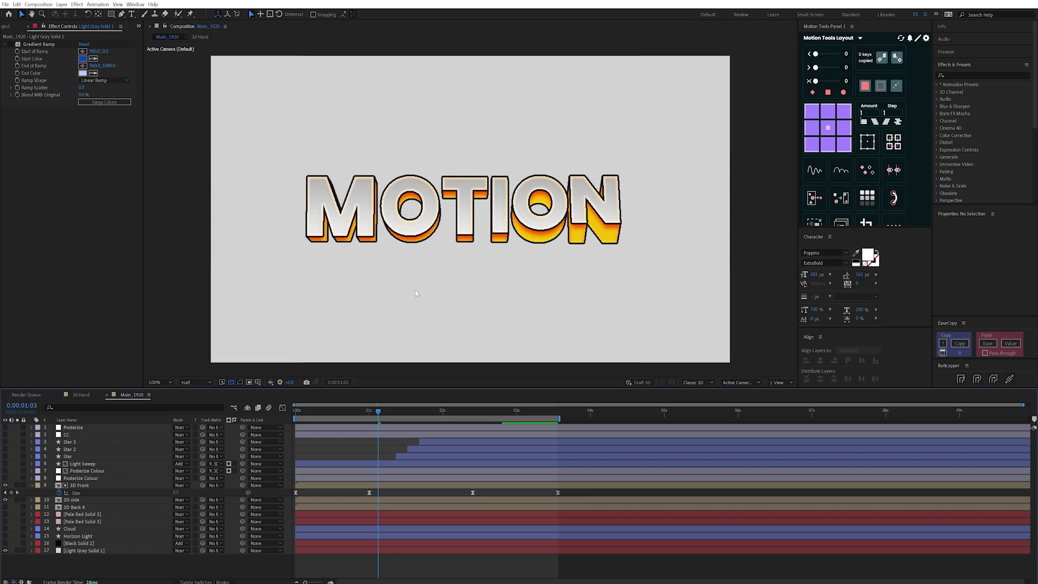
Step: Enable the blue gradient background and tilt the 3D horizon layer back to -77° X rotation
left_click(12, 43)
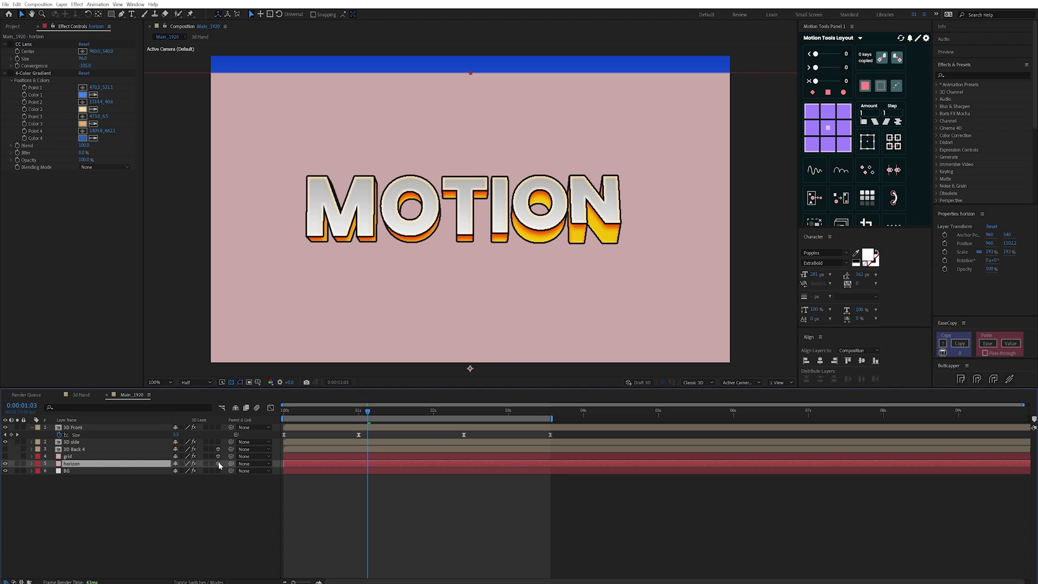
left_click(218, 463)
key("r")
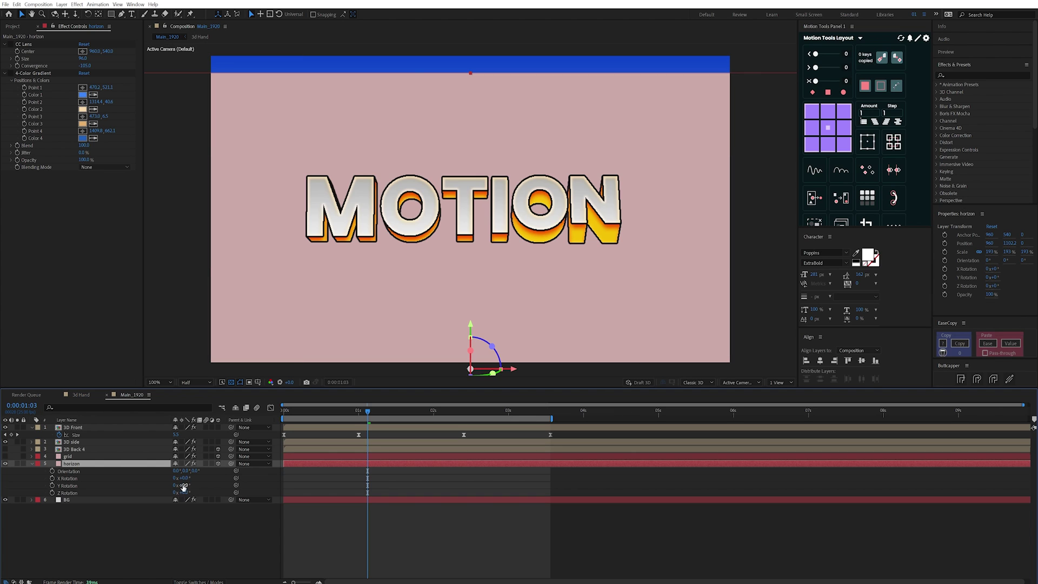
left_click_drag(184, 478, 165, 480)
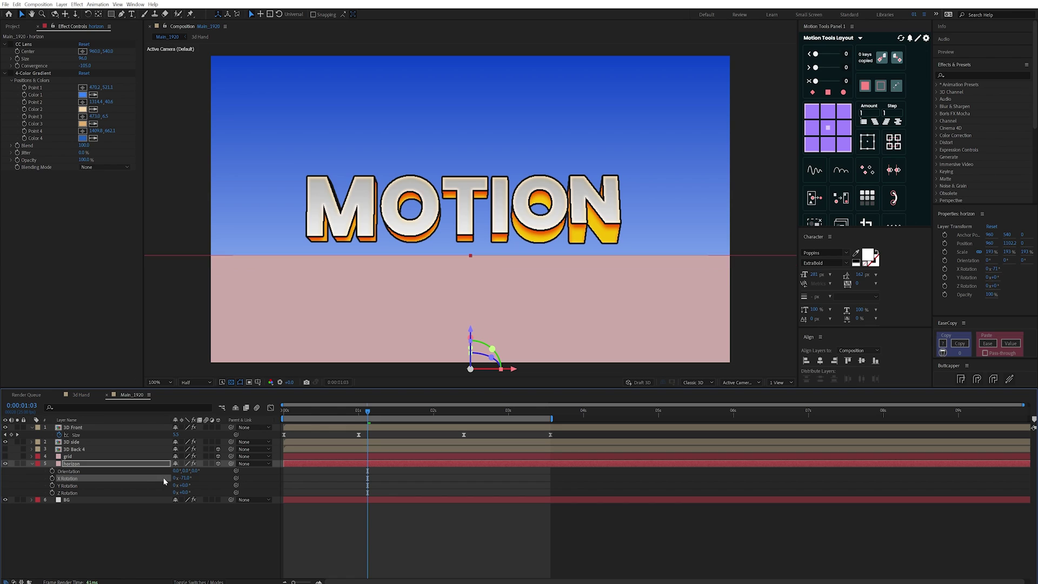
Step: Bulge the ground with CC Lens at an adjusted strength and enable its 4-Color Gradient
left_click(11, 44)
mouse_move(86, 65)
left_mouse_down()
mouse_move(163, 70)
mouse_move(70, 69)
left_mouse_up()
left_click(10, 73)
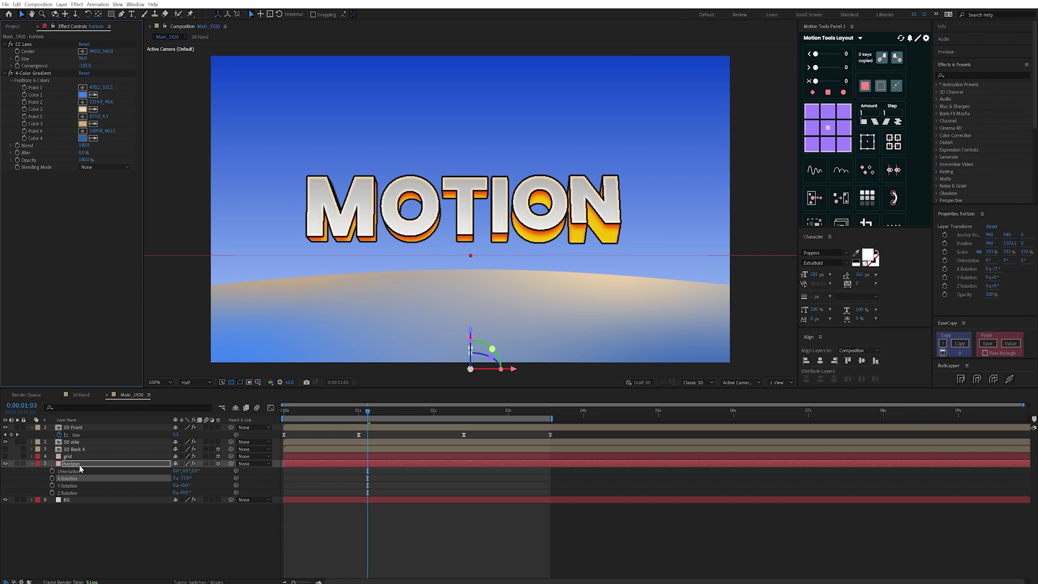
left_click(32, 463)
right_click(76, 464)
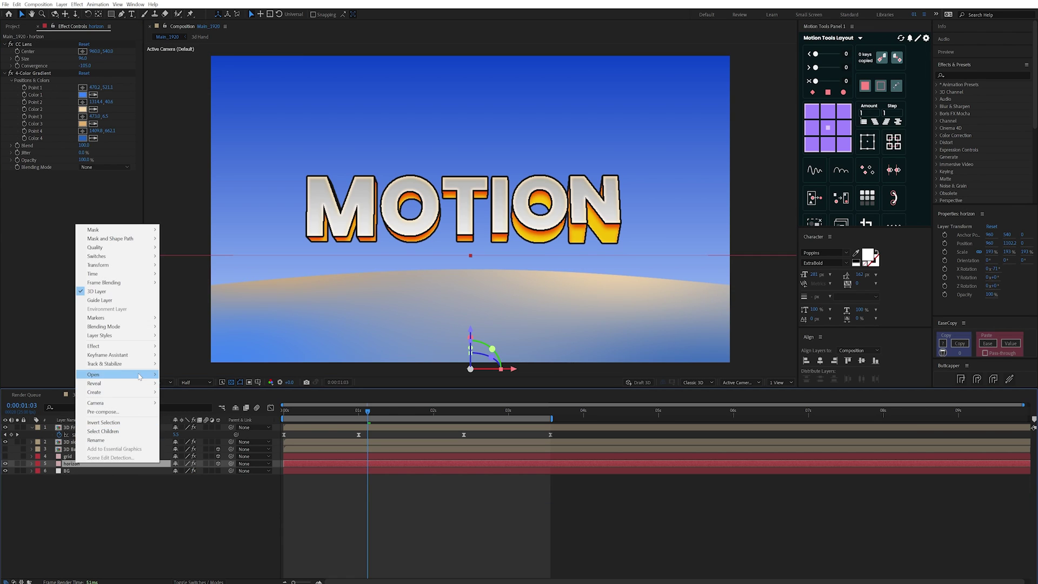
Step: Add a Stroke layer style to the horizon with colour 000000 (black)
mouse_move(114, 338)
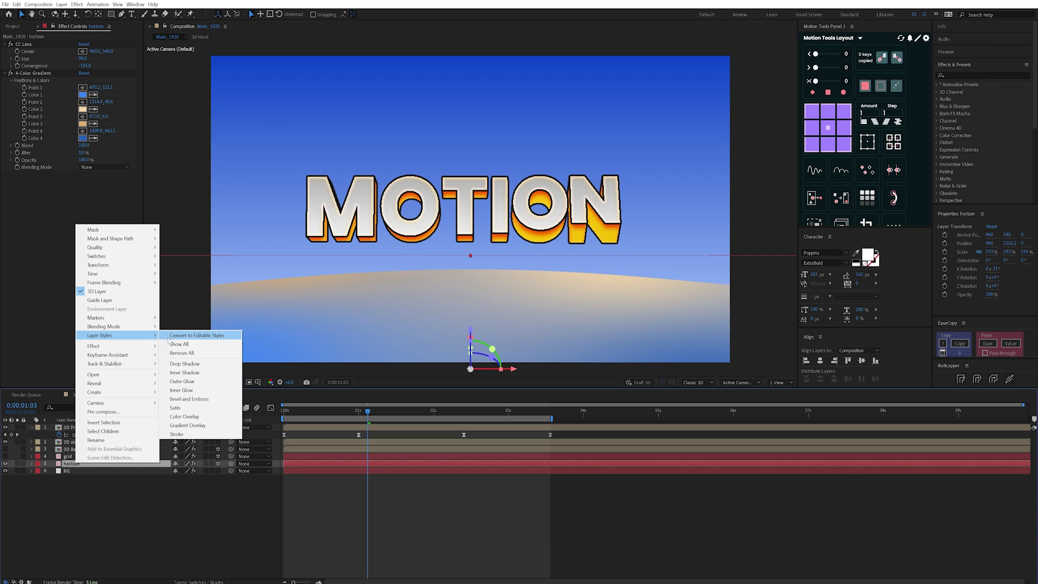
left_click(181, 434)
left_click(177, 546)
type("000000")
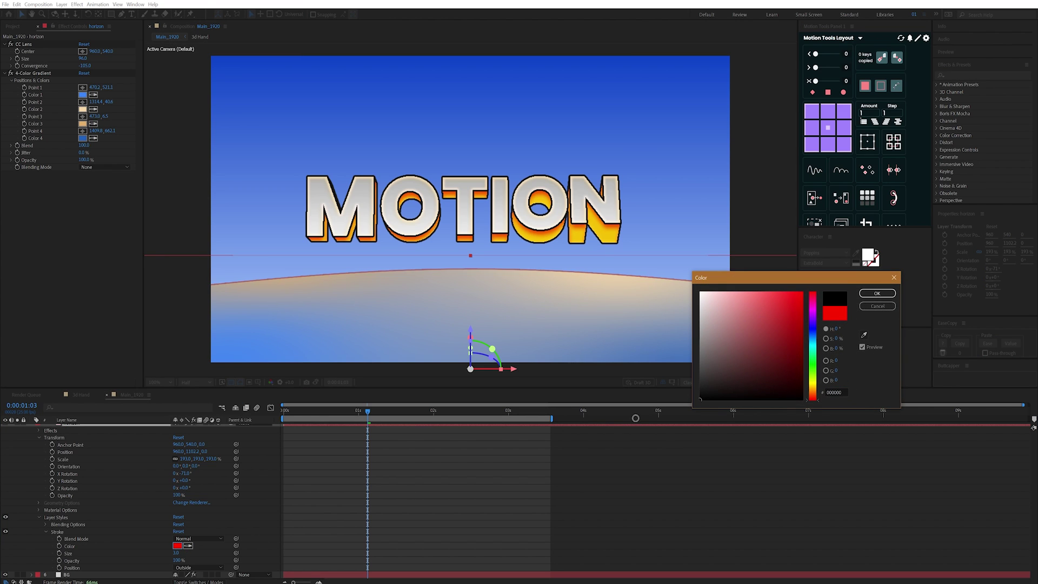
key("Return")
left_click(608, 439)
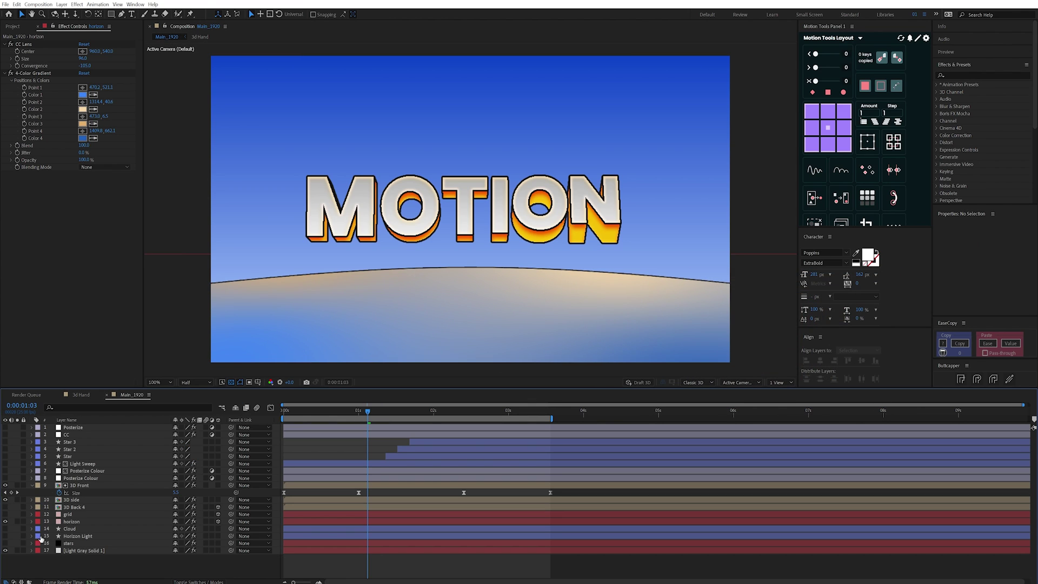
Step: Show the Horizon Light layer and enable its Fast Box Blur to soften the glow
left_click(6, 536)
left_click(74, 537)
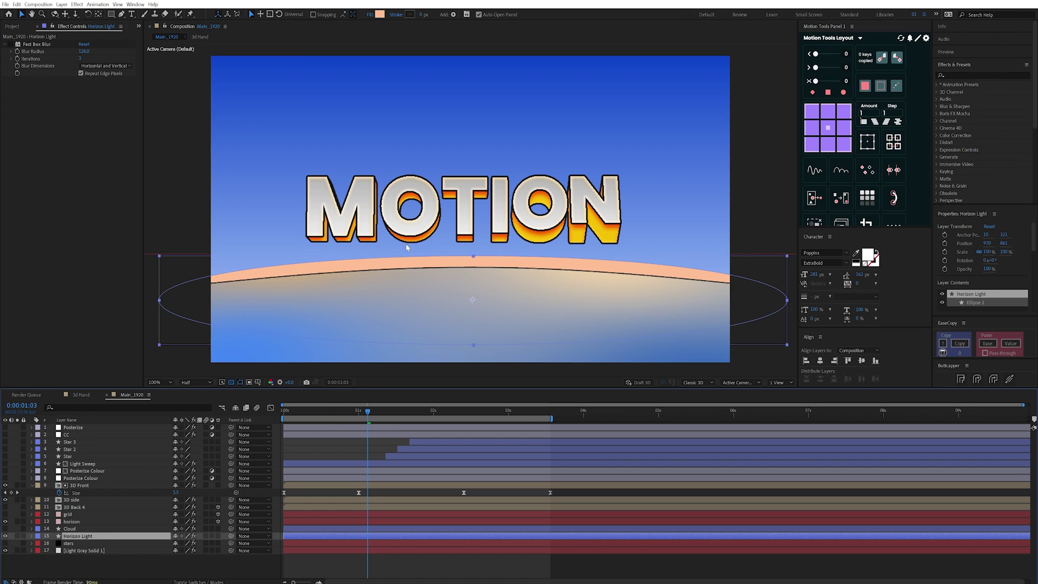
left_click(10, 45)
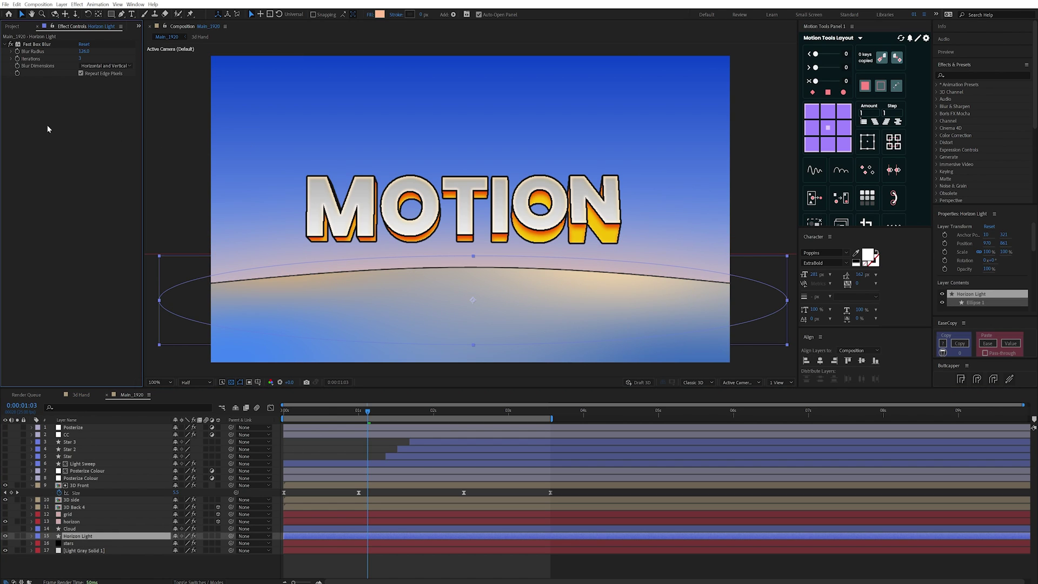
left_click(395, 564)
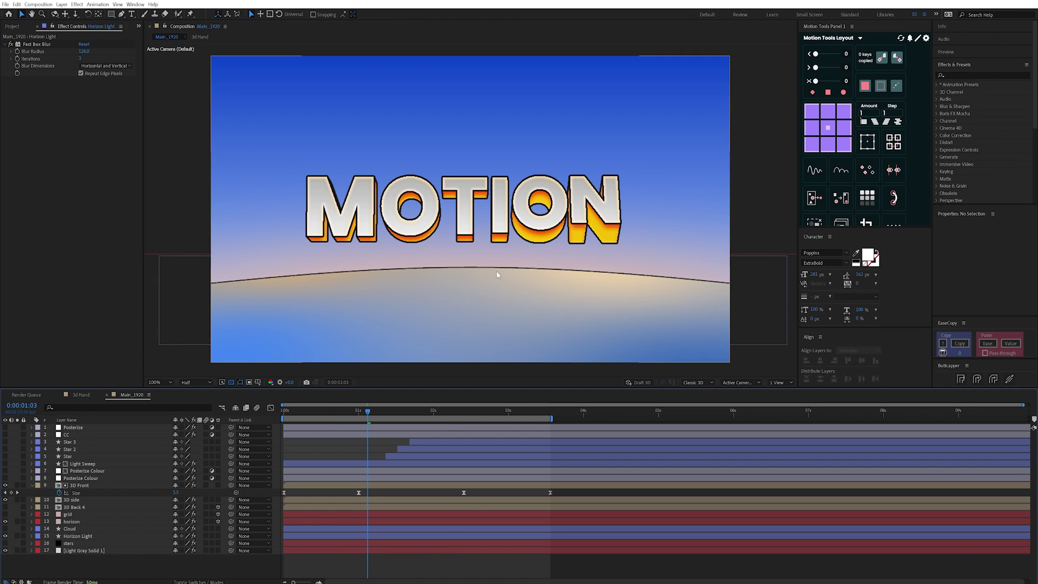
left_click(73, 521)
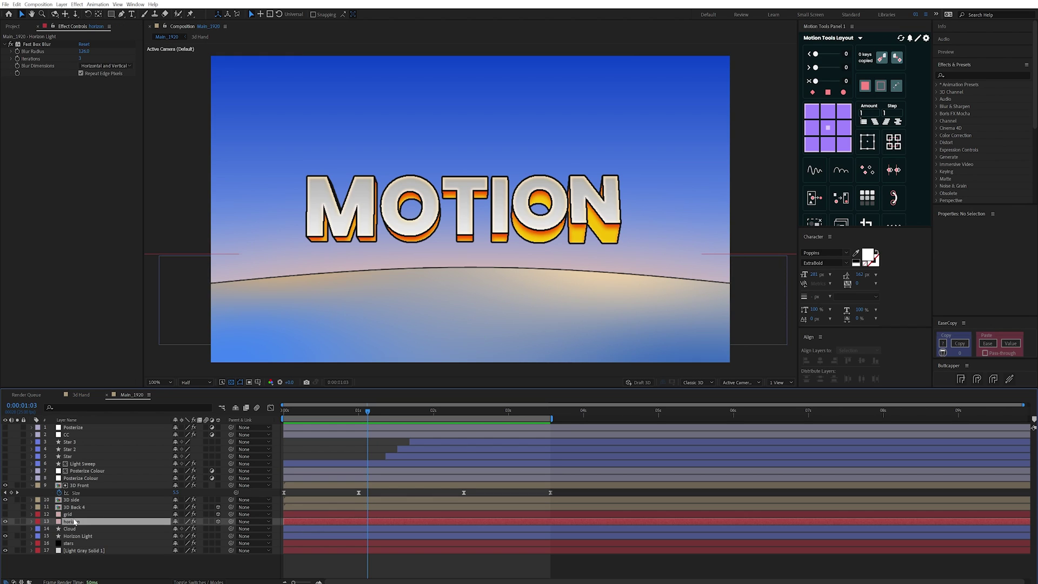
Step: Show the grid floor, reshape the Cloud wedge's top points, and enable Wave Warp and Mirror
left_click(5, 514)
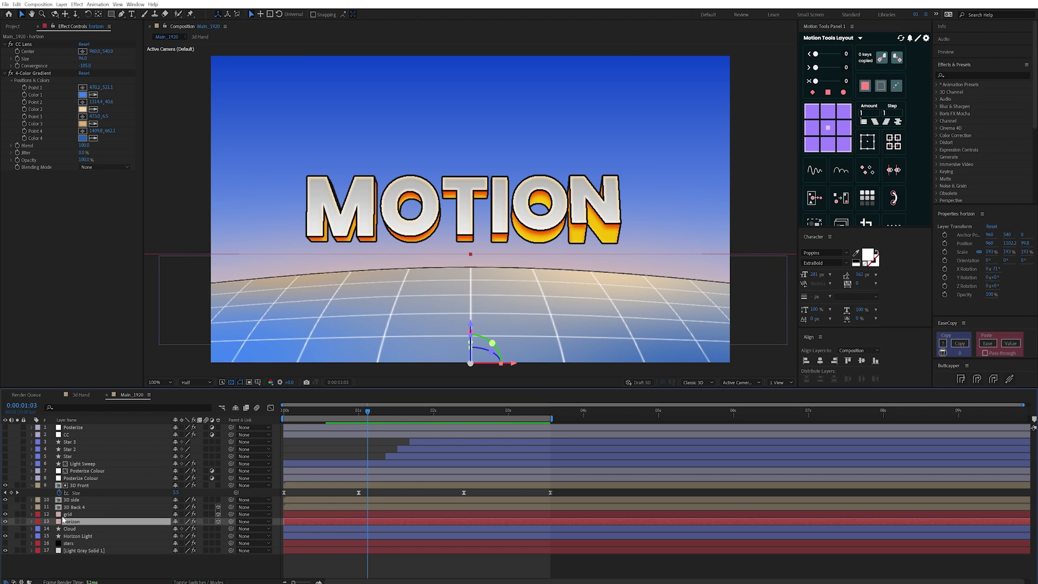
left_click(74, 515)
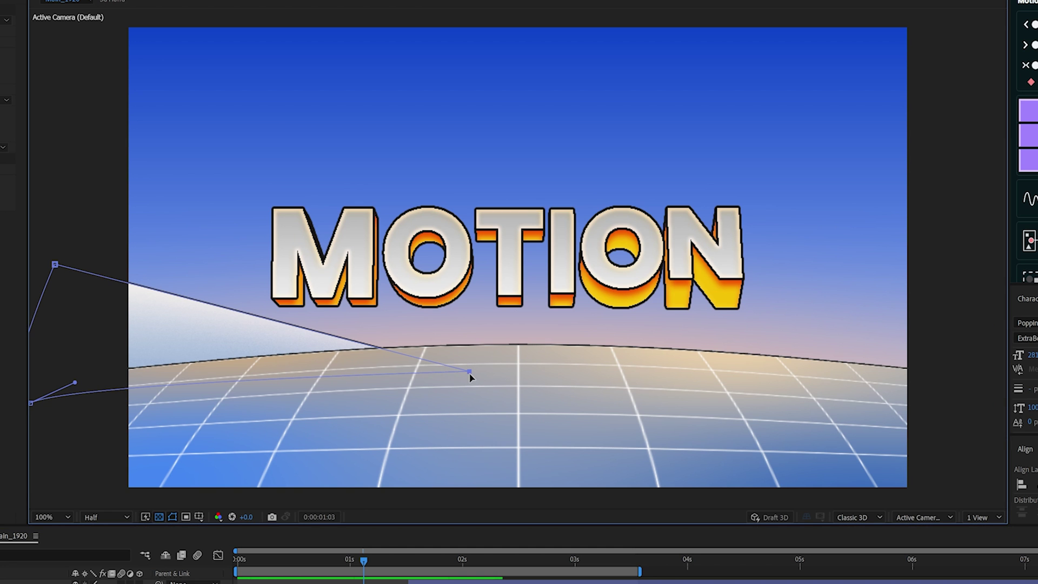
left_click(54, 265)
left_click_drag(54, 268, 72, 236)
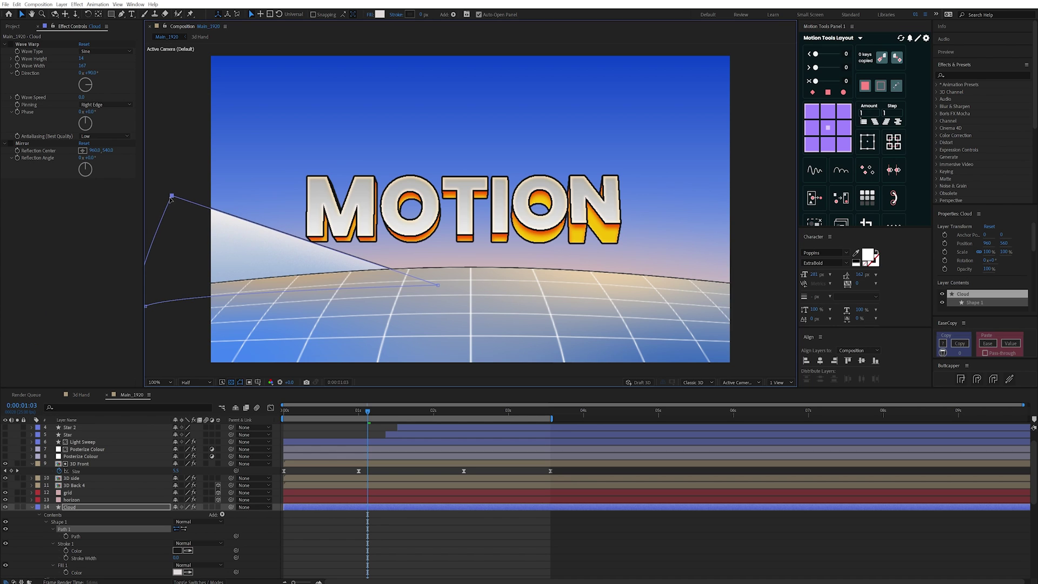
left_click_drag(170, 199, 161, 217)
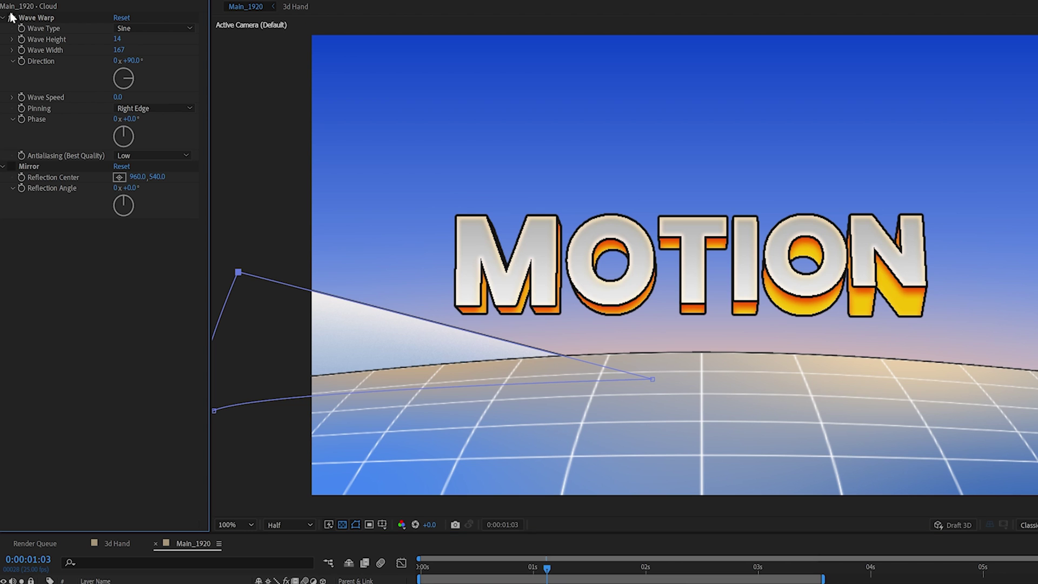
left_click(11, 18)
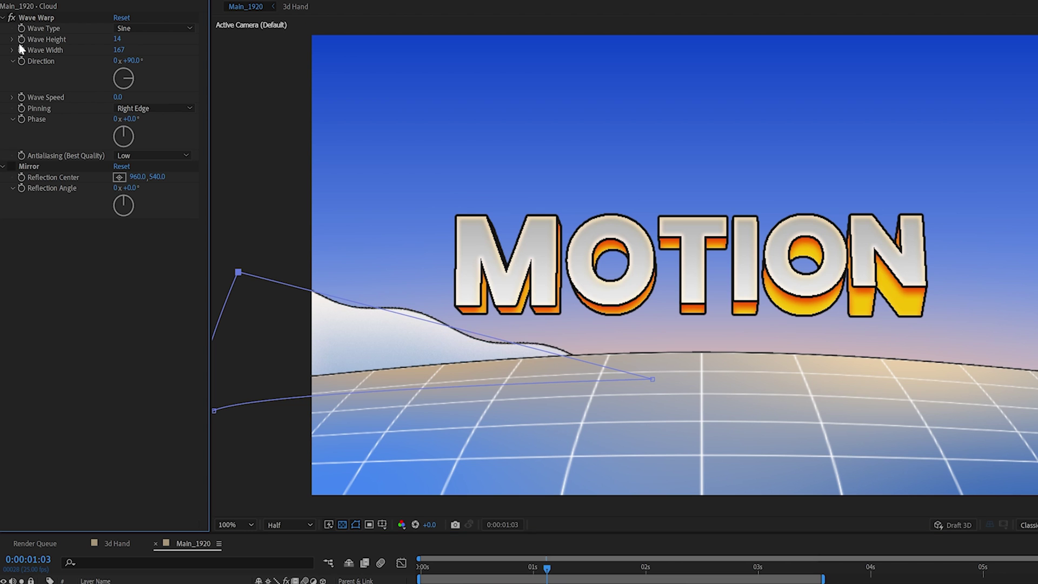
left_click(12, 167)
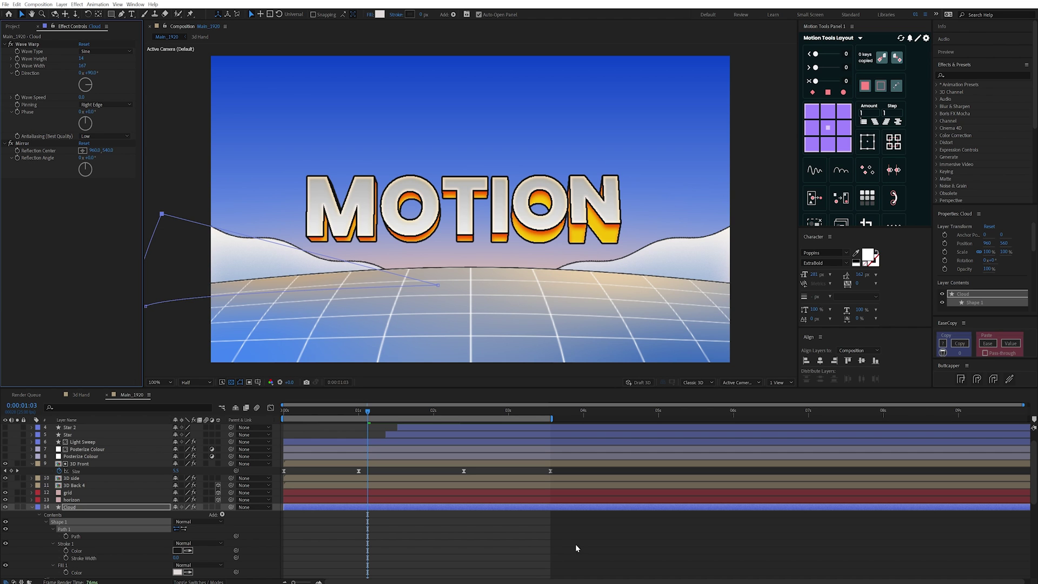
Step: Show 3D Back 4 as a 3D layer tilted flat to -71° X with its dark Fill on
left_click(576, 542)
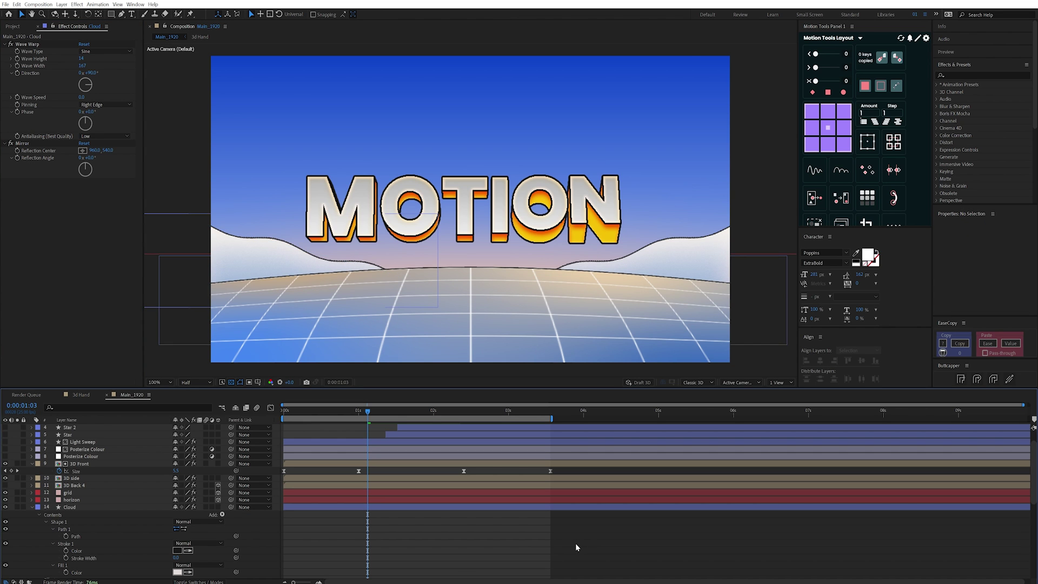
left_click(74, 485)
left_click(6, 507)
key("r")
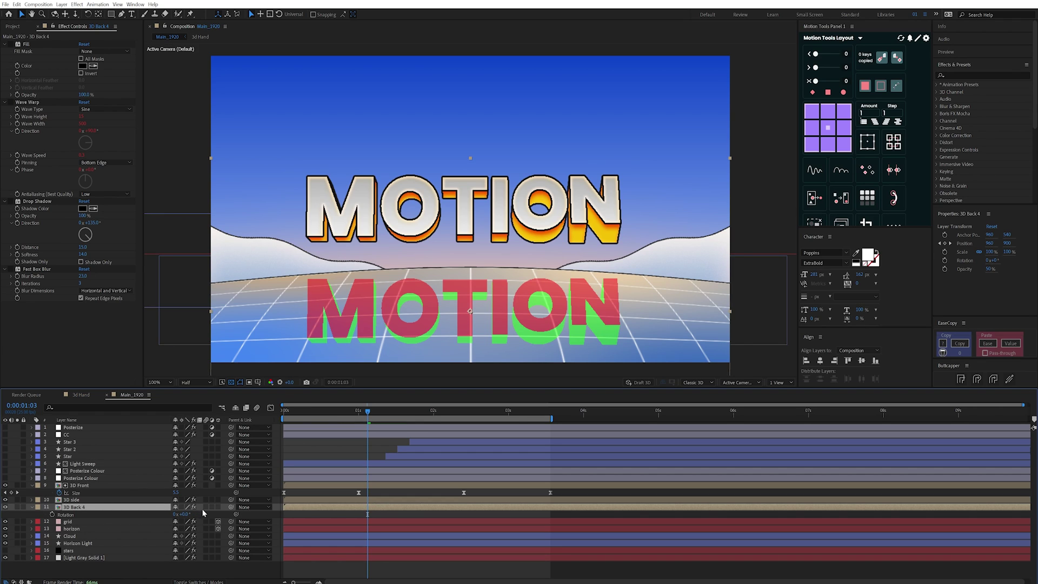
left_click(219, 507)
left_click_drag(182, 522, 61, 306)
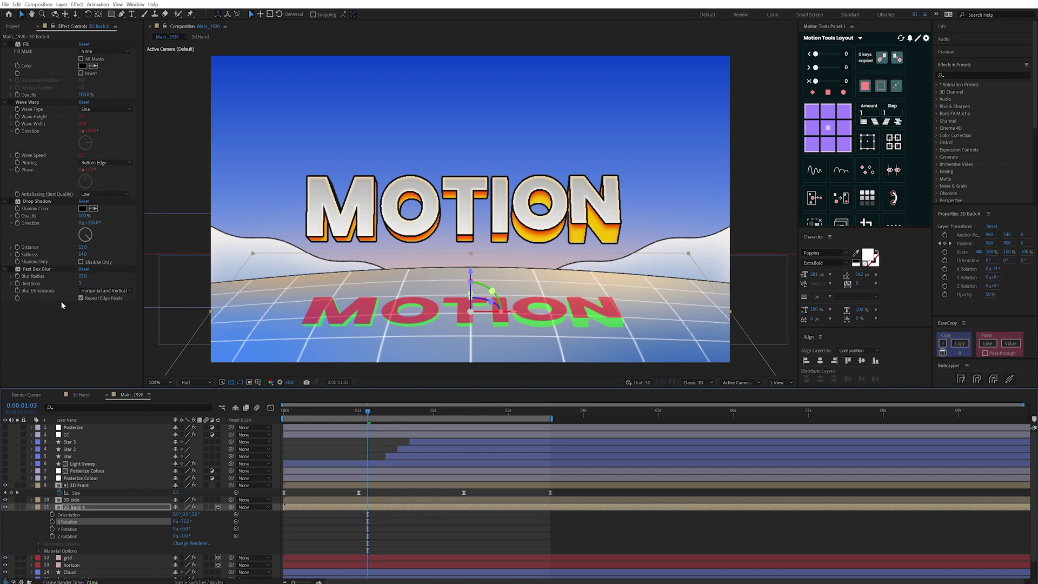
left_click(11, 44)
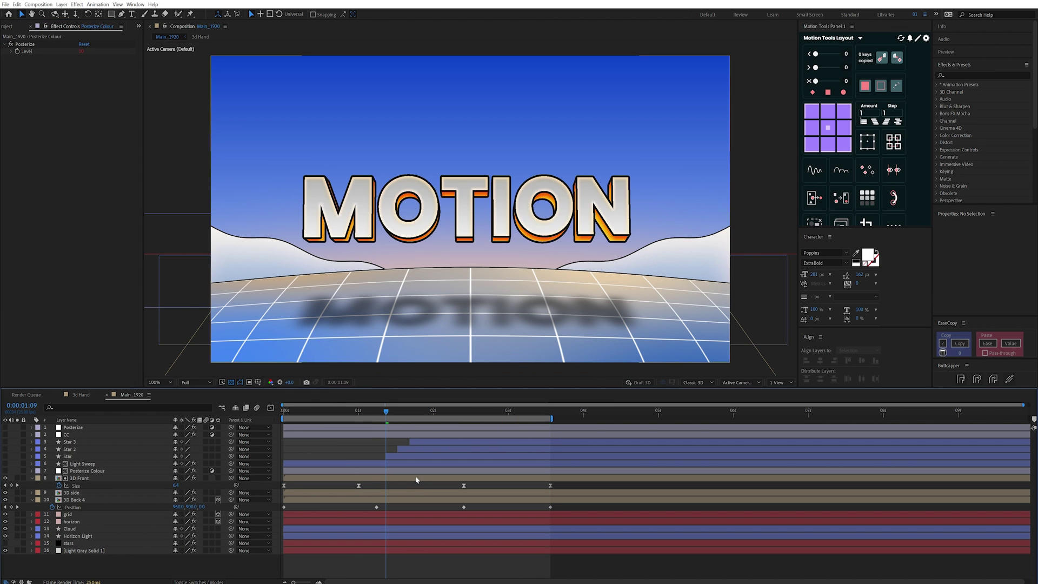
Step: Show the Posterize Colour layer, then solo Light Sweep and scrub to check its motion
left_click(81, 471)
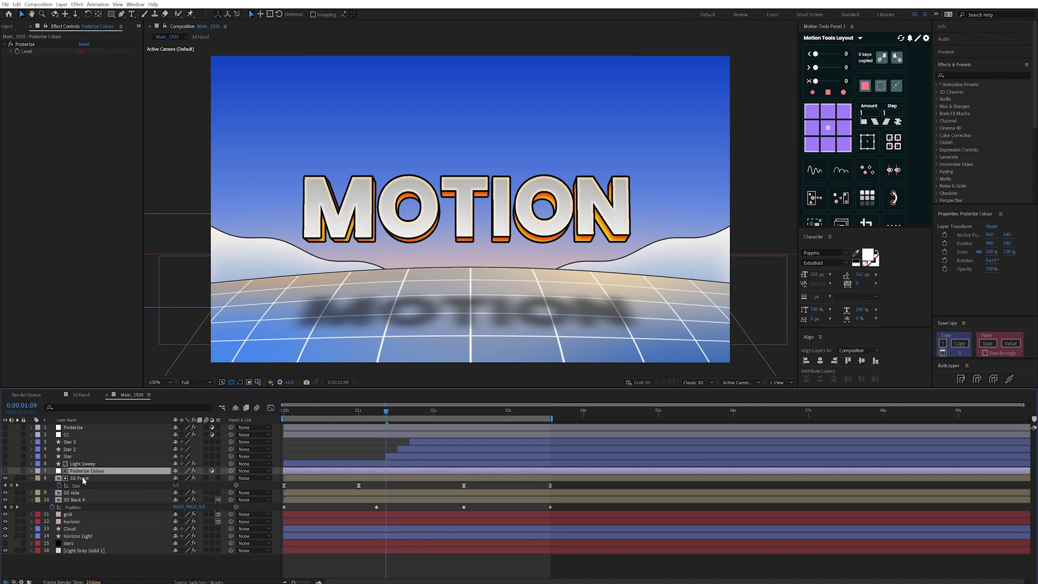
left_click(5, 471)
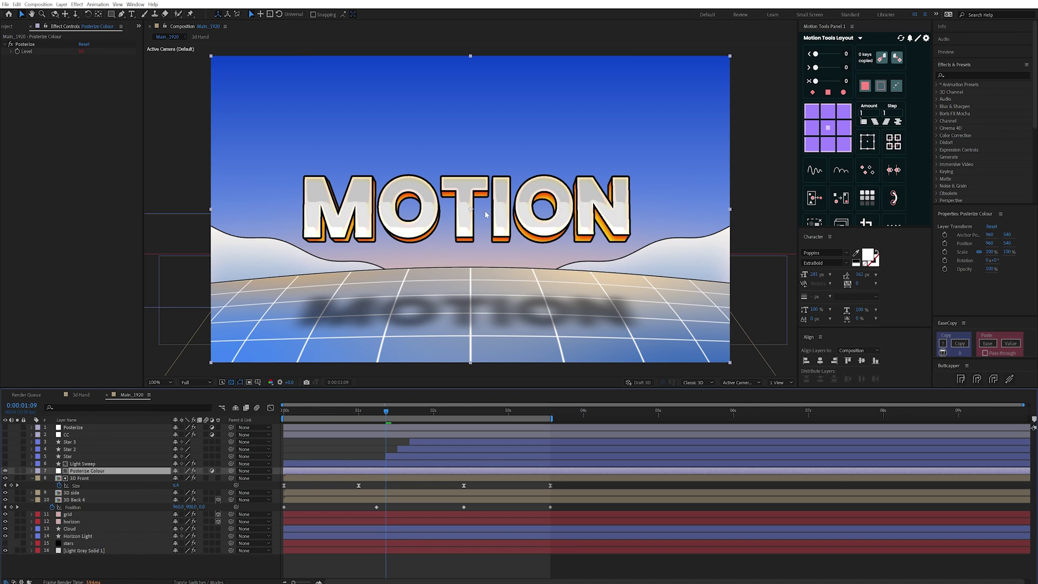
key("F4")
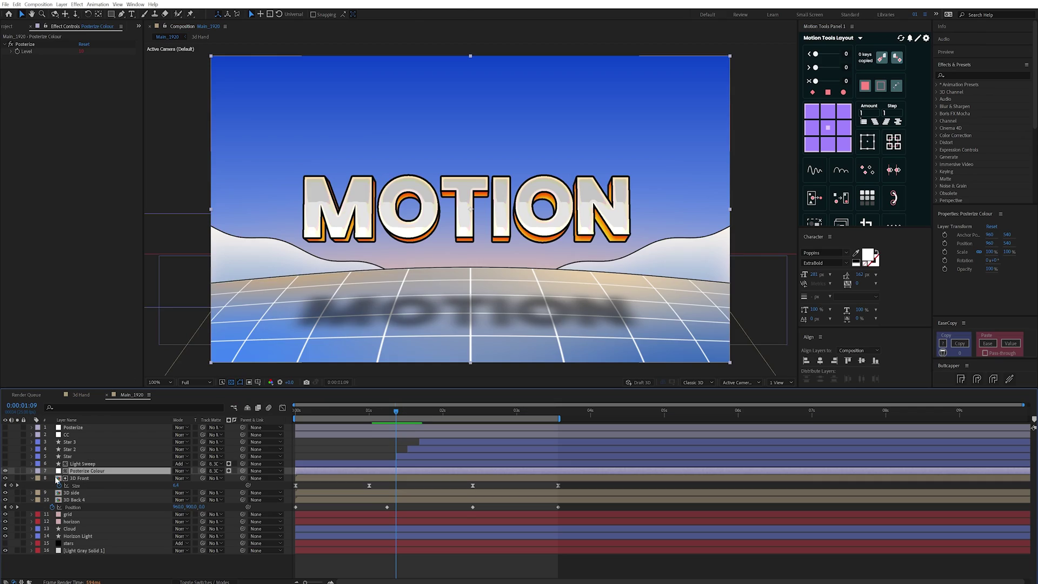
left_click(18, 463)
left_click_drag(384, 414, 455, 418)
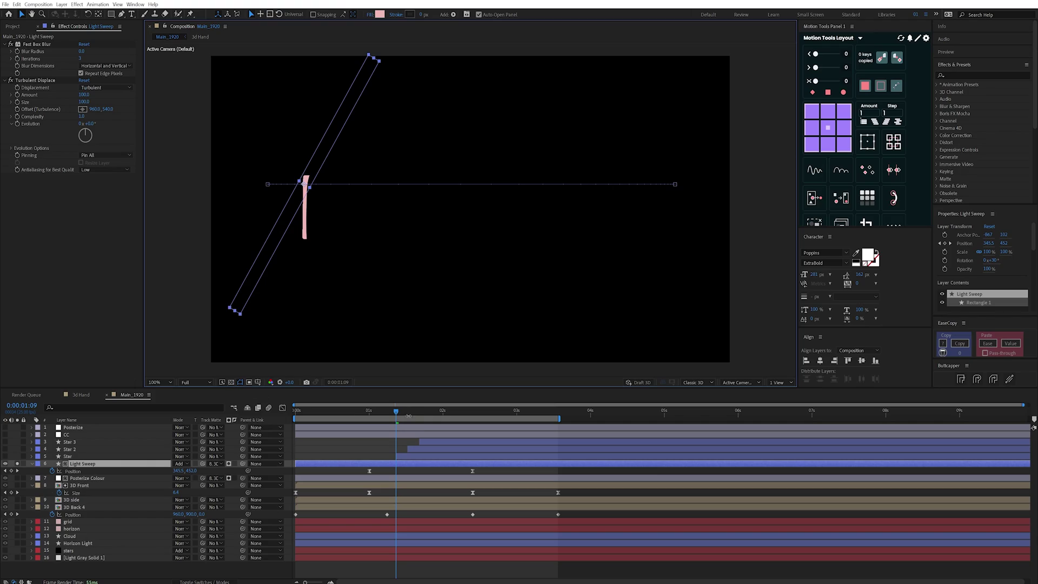
Step: Preview the light sweep, reselect 3D Front, 3D side and 3D Back 4, and return to 0:00:00:13
key("space")
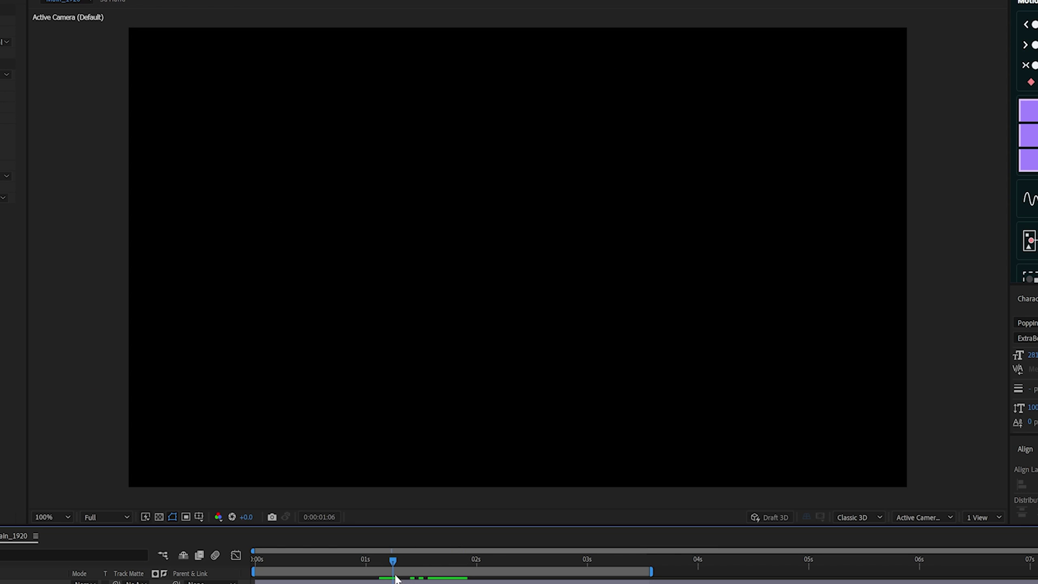
left_click_drag(396, 578, 397, 574)
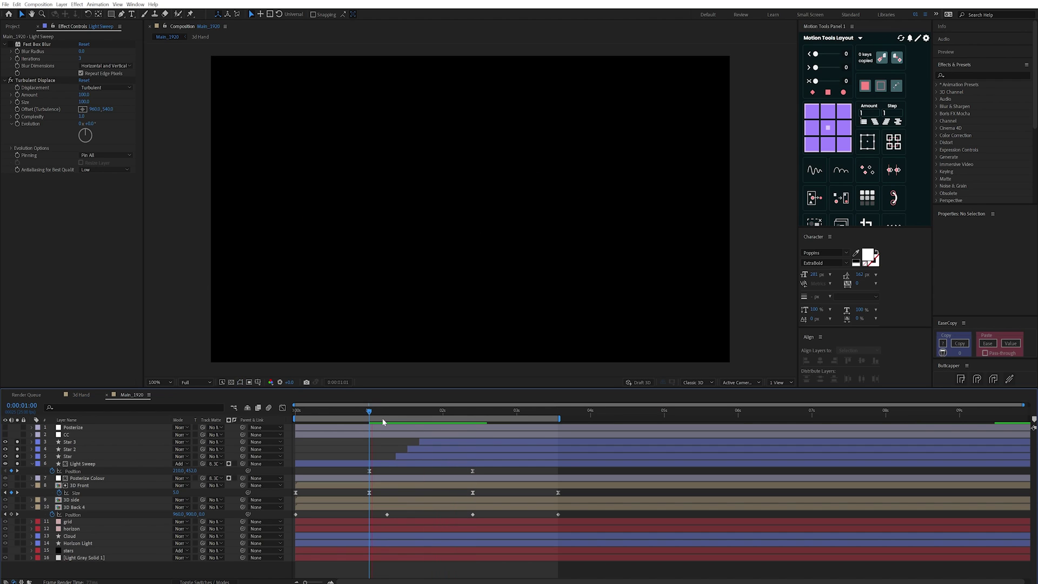
left_click(254, 295)
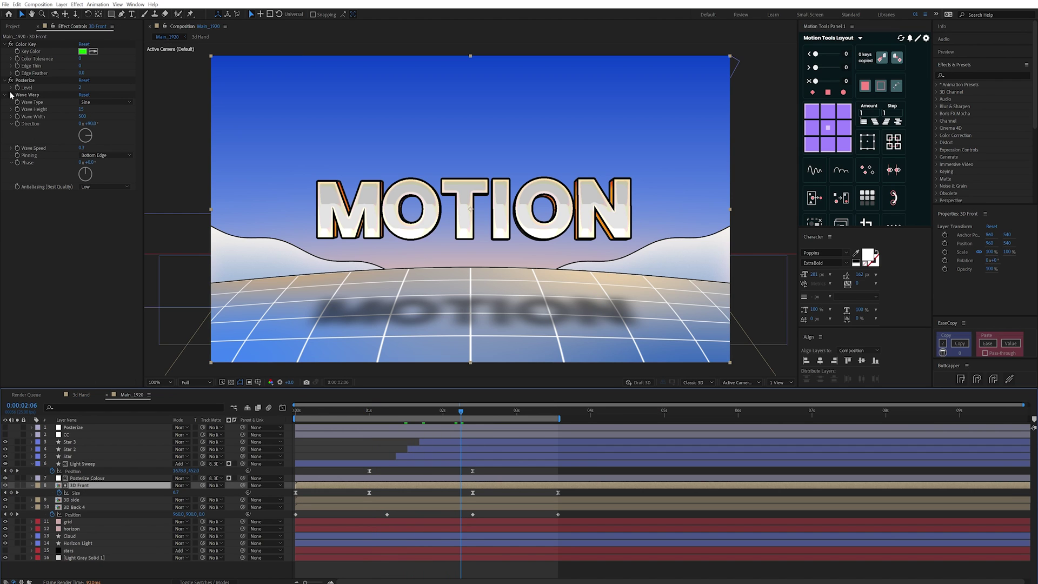
left_click(75, 502)
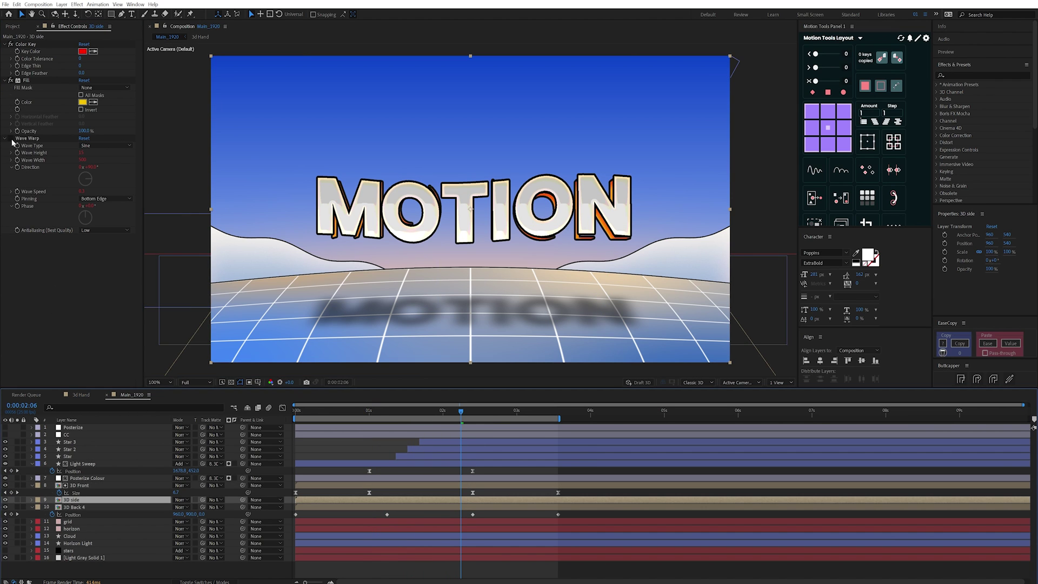
left_click(75, 507)
left_click_drag(461, 412, 334, 414)
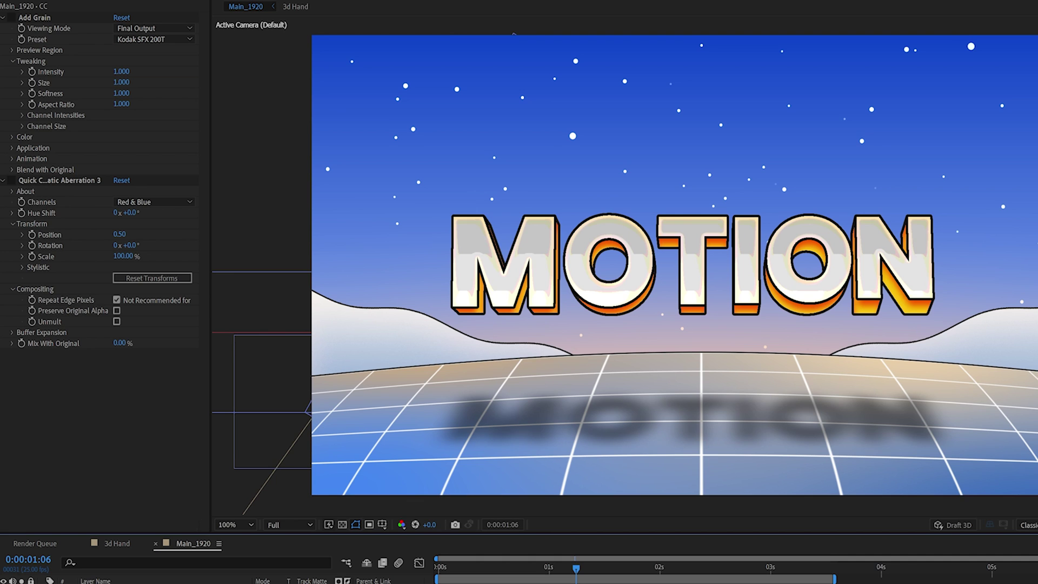
Step: Enable the Add Grain effect and return the playhead to 0s
left_click(12, 18)
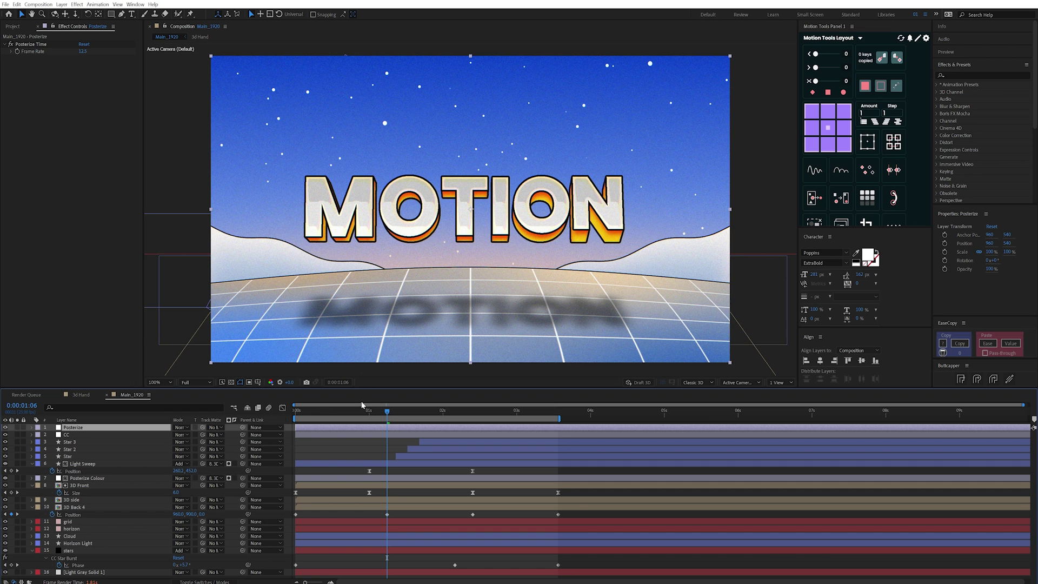
left_click_drag(368, 410, 251, 416)
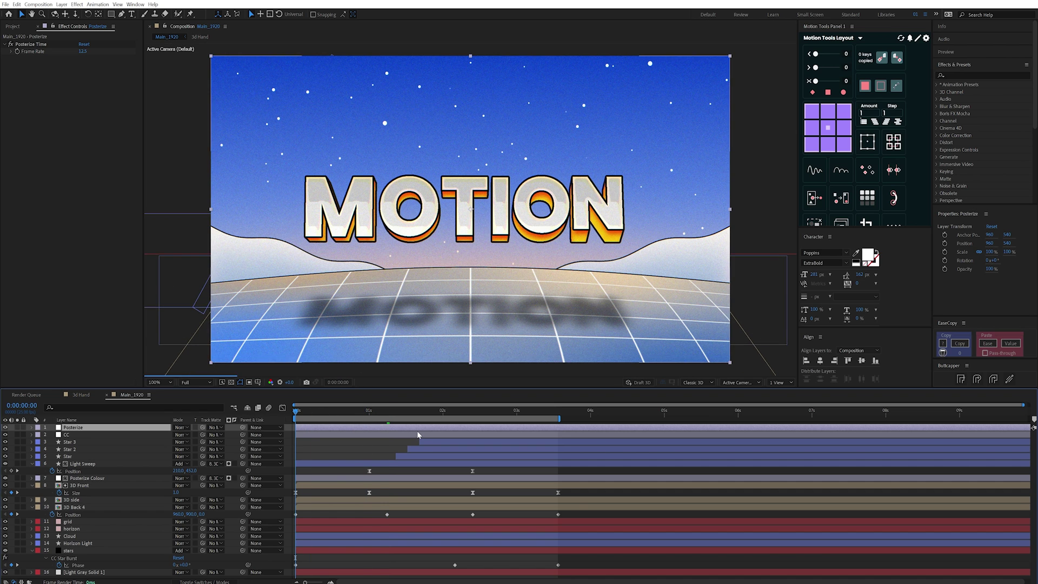